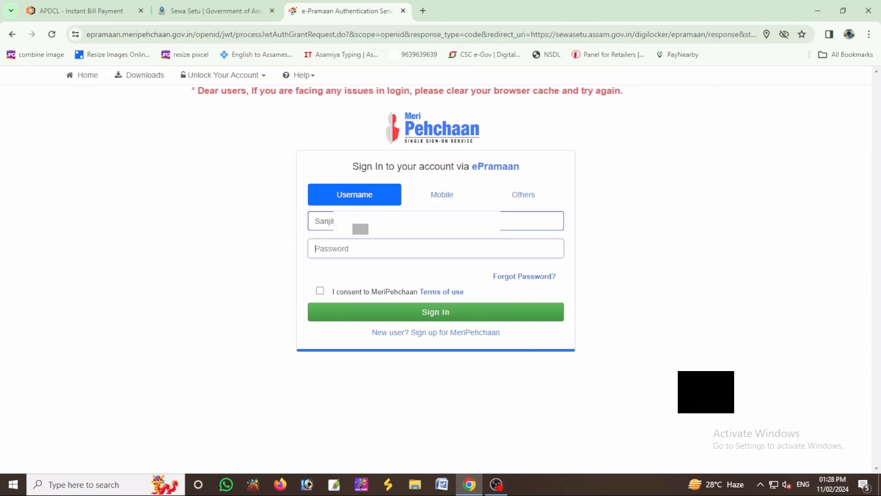
- Sign in to Meri Pehchaan with the account password and consent, then skip ahead to Sewa Setu
type("******")
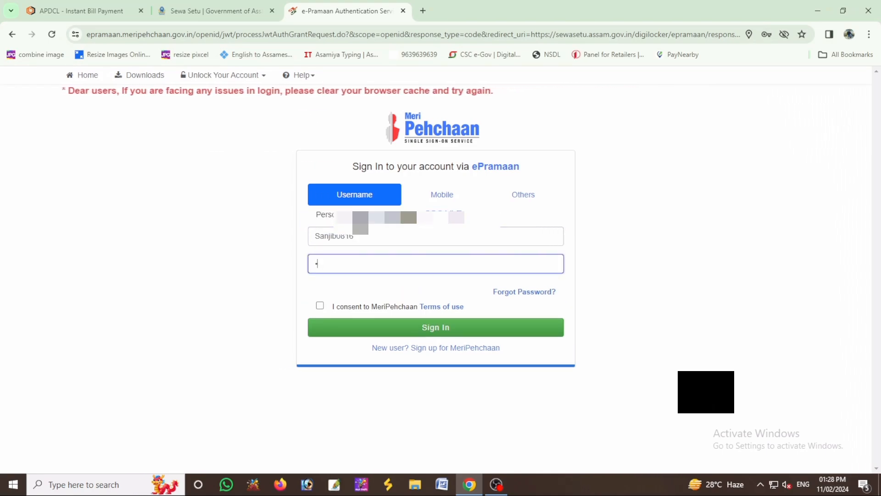
type("****")
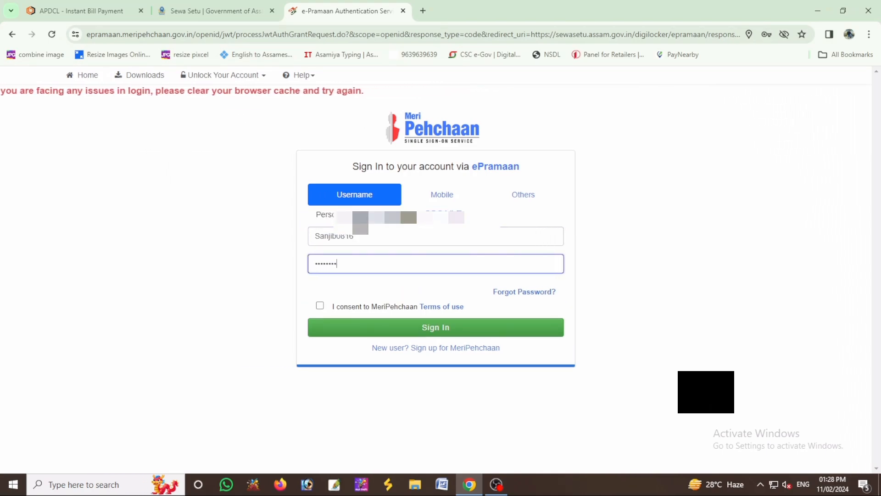
left_click(319, 305)
left_click(338, 328)
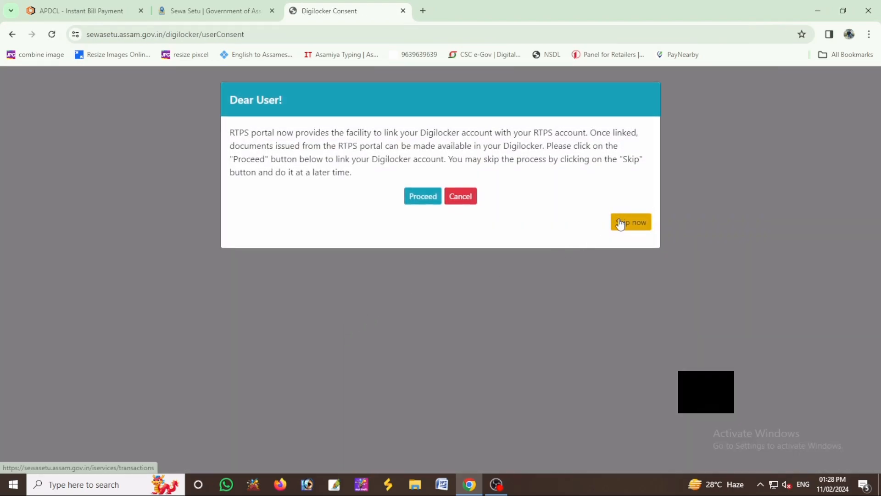
left_click(621, 224)
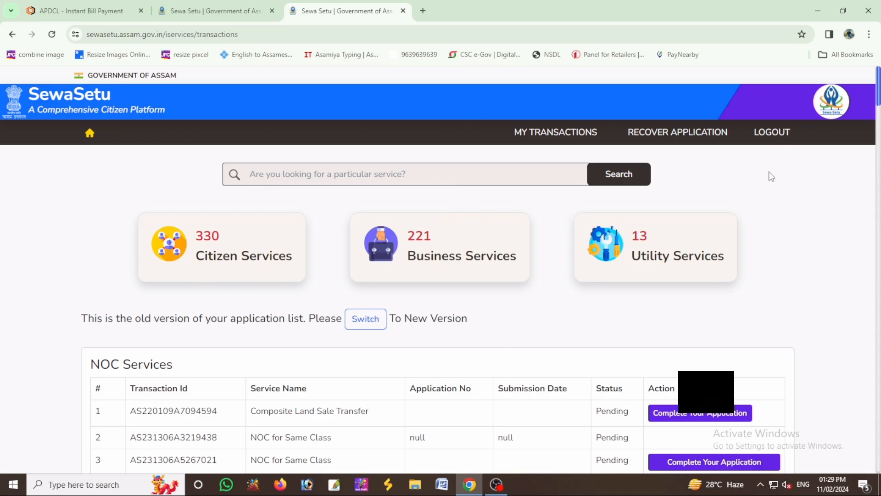
- Search 'muta', select Mutation after deed registration(Rural/Urban) and apply for it
left_click(325, 178)
type("muta")
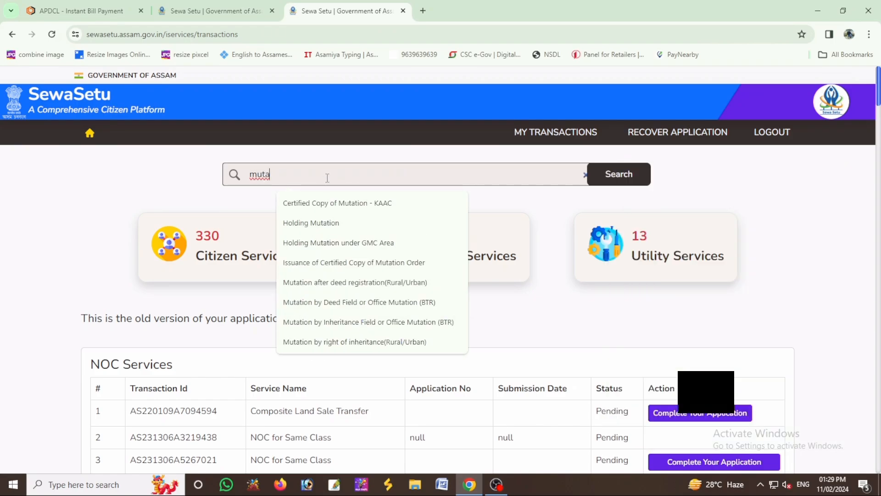
left_click(346, 279)
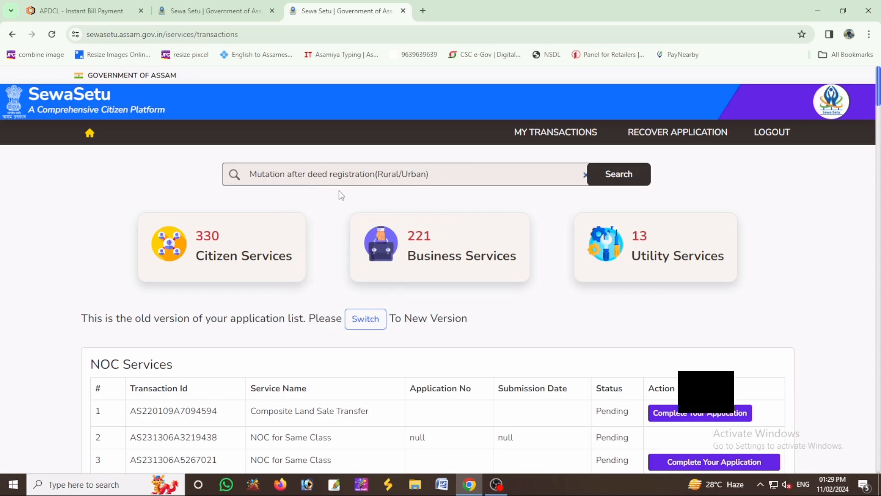
left_click(616, 182)
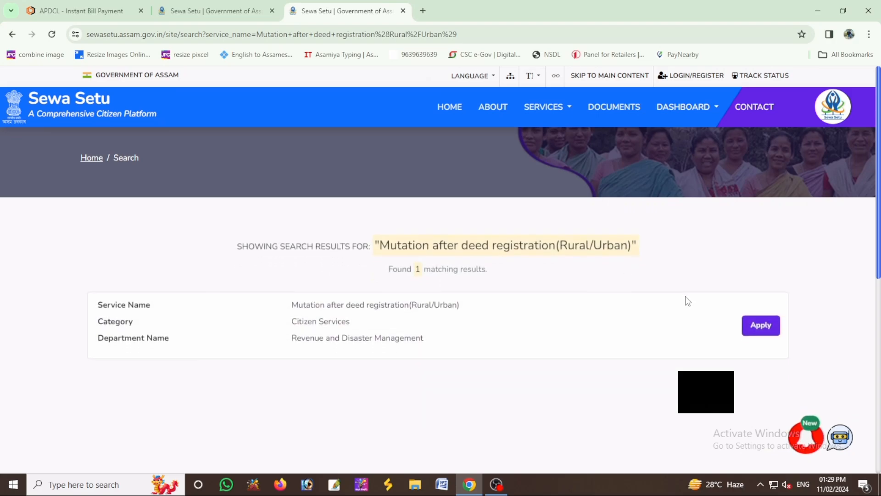
left_click(760, 323)
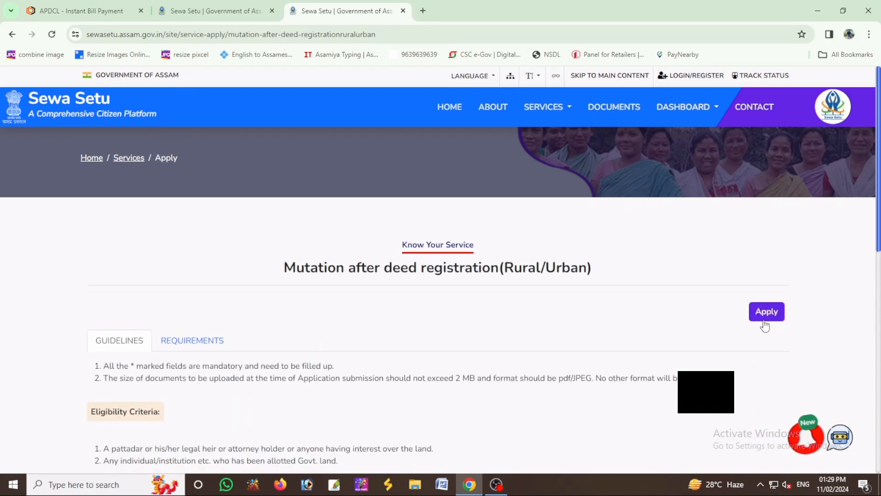
left_click(766, 317)
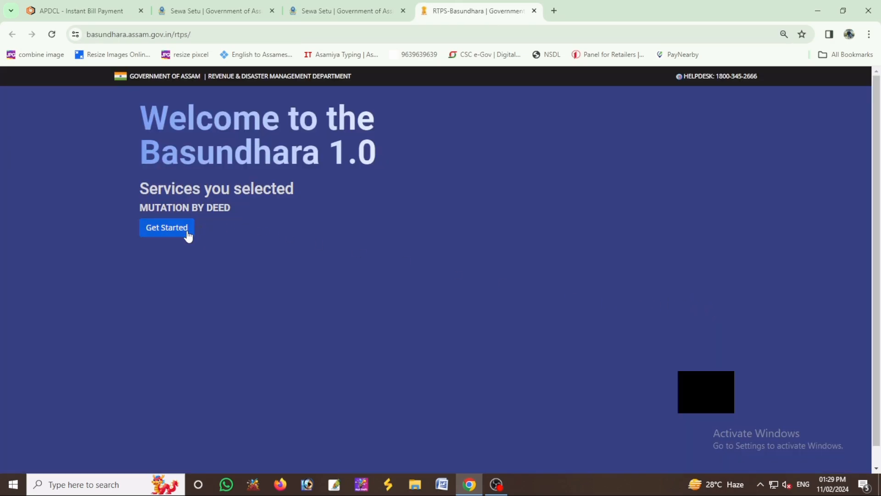
- Start the Mutation by Deed application, declaring no Aadhaar and filling the PAN number
left_click(187, 234)
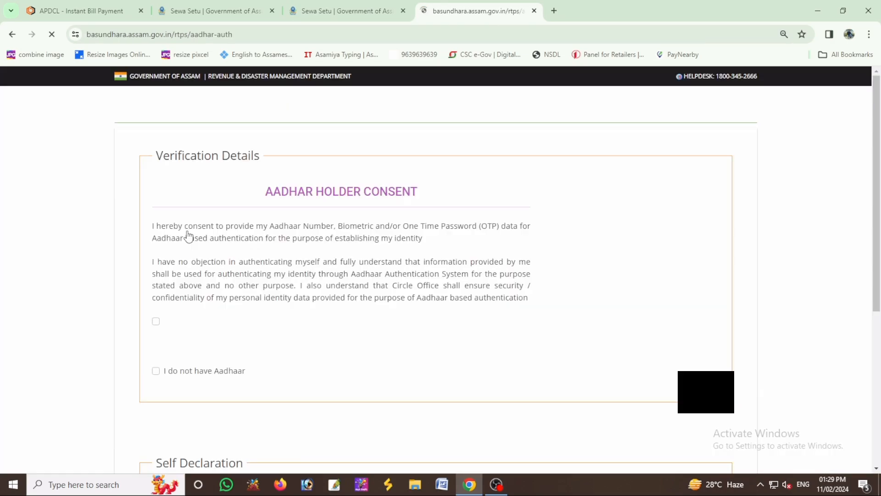
left_click(155, 370)
scroll(200, 316, "down", 1)
left_click(196, 238)
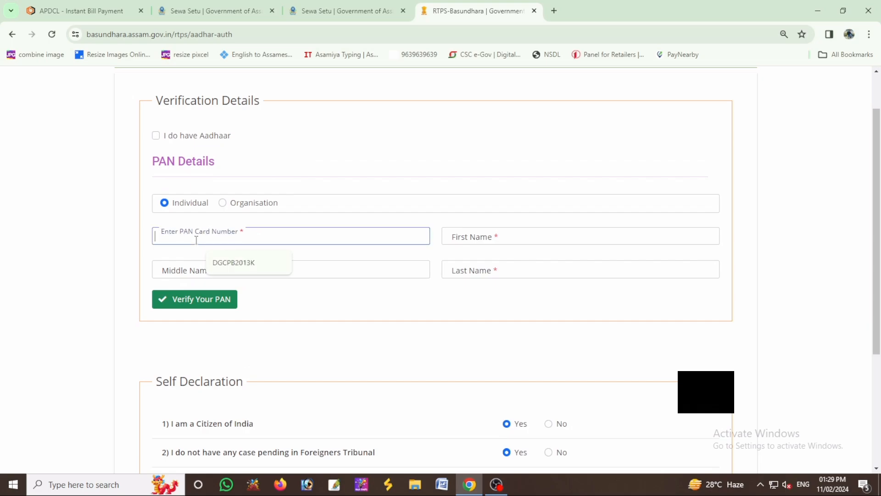
left_click(234, 263)
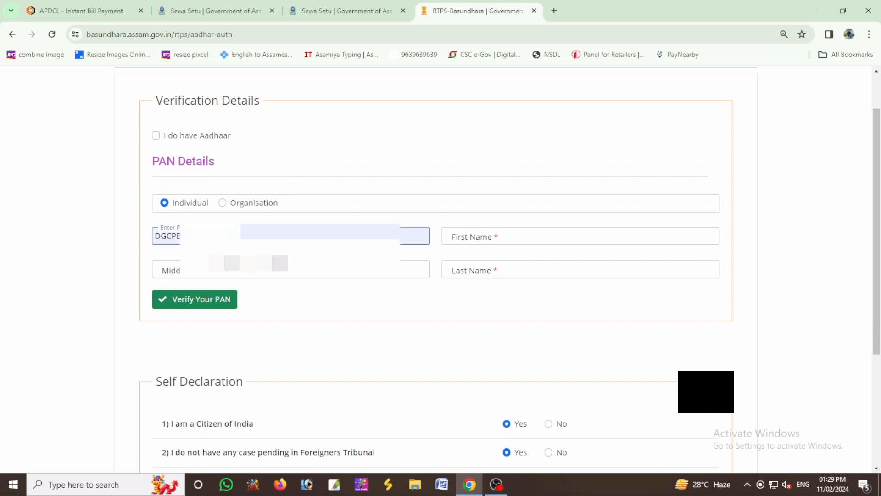
- Enter the applicant's first and middle names, answer No to PM-Kisan, and continue
key("Tab")
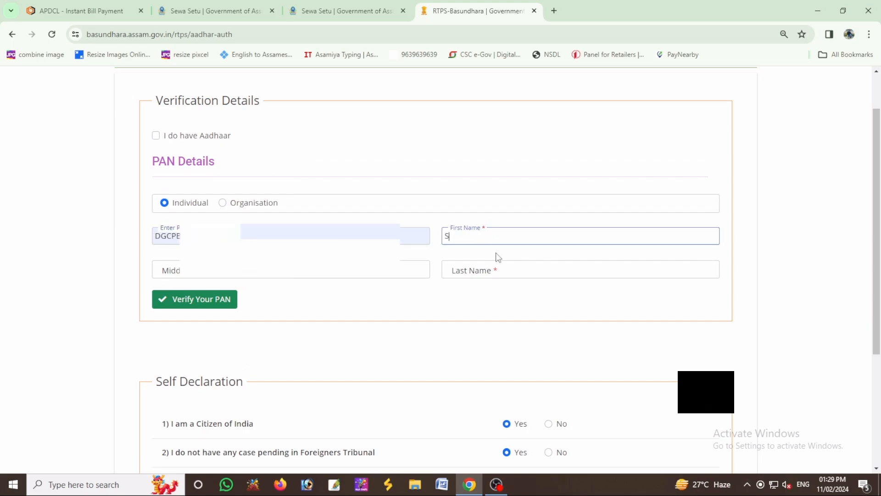
key("Tab")
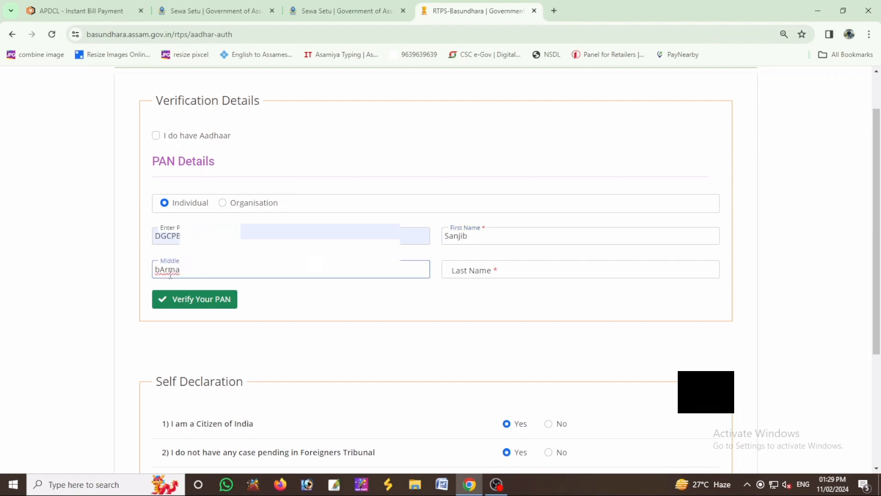
scroll(228, 286, "down", 4)
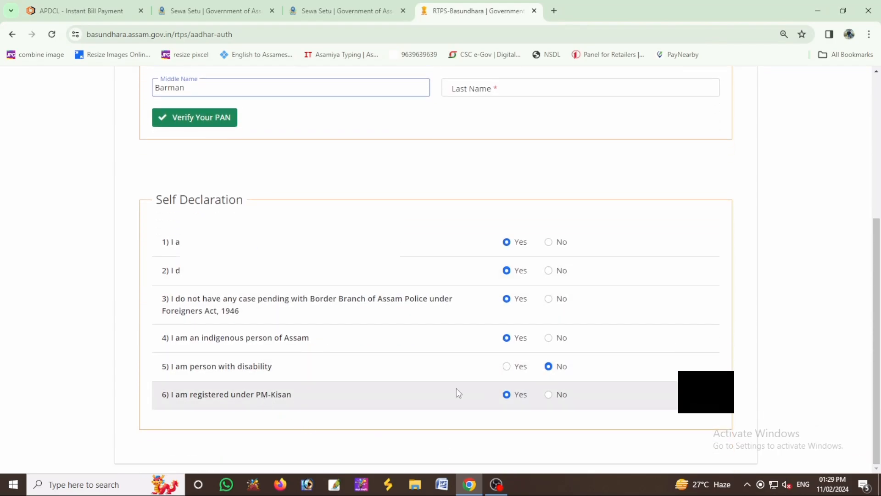
scroll(367, 285, "up", 1)
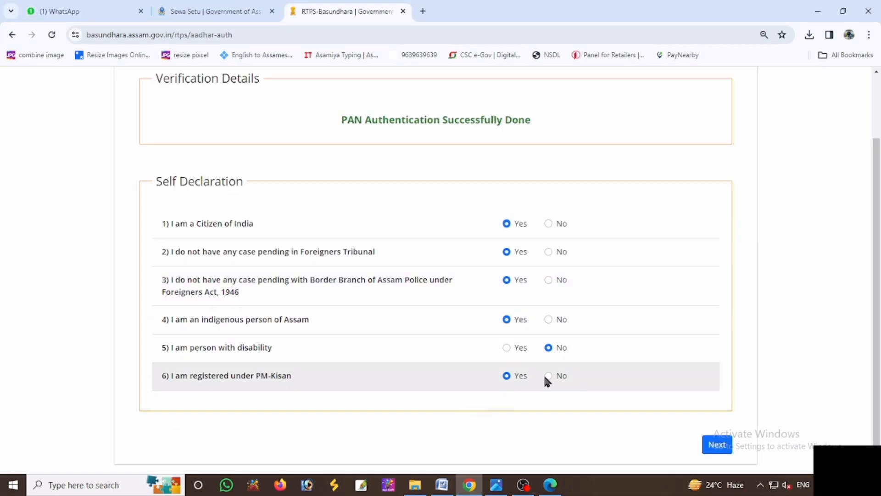
left_click(547, 376)
left_click(717, 444)
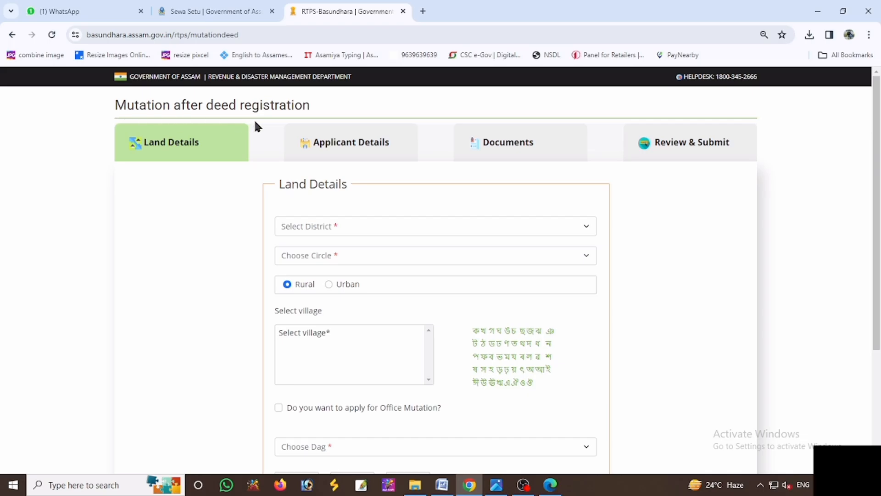
- Set the land to Bongaigaon district, BONGAIGAON circle and village খাৰিজা দোলাইগাওঁ ১ম খণ্ড
left_click(370, 227)
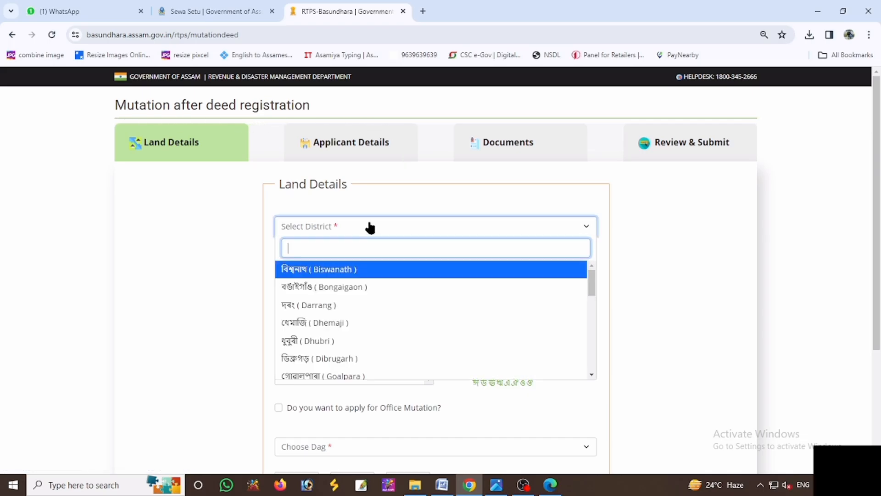
left_click(354, 287)
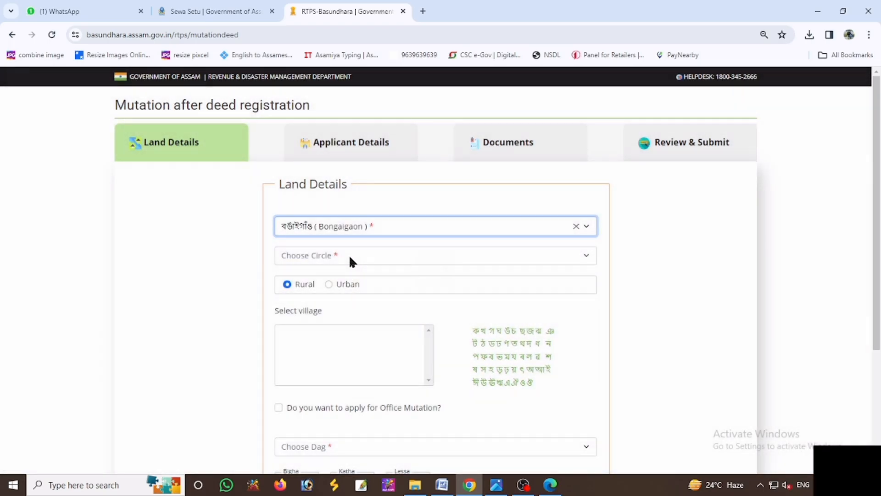
left_click(349, 255)
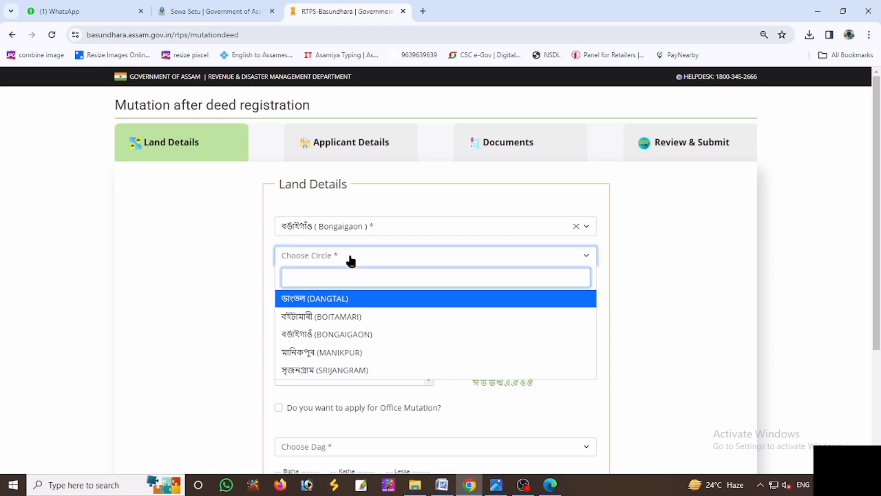
left_click(336, 334)
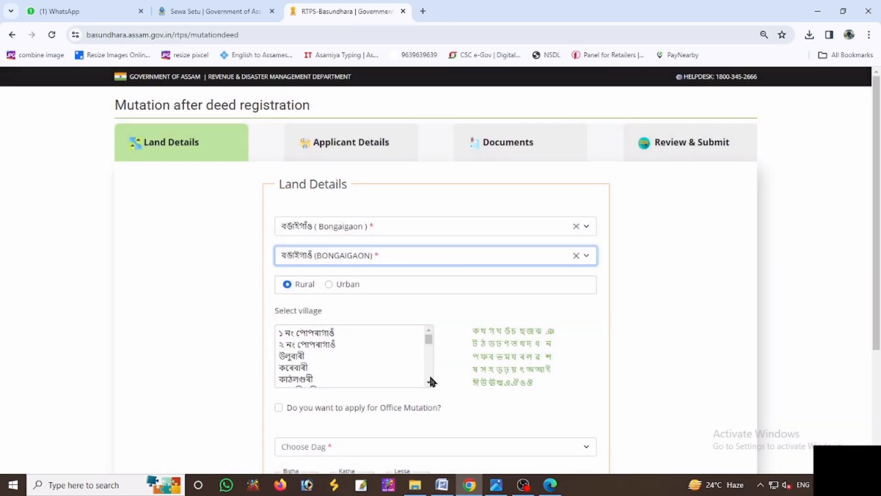
left_click(430, 380)
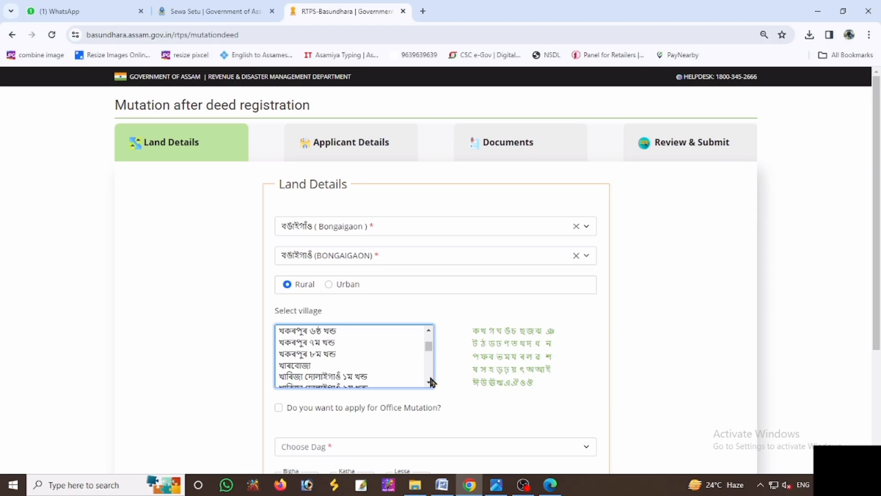
left_click(354, 377)
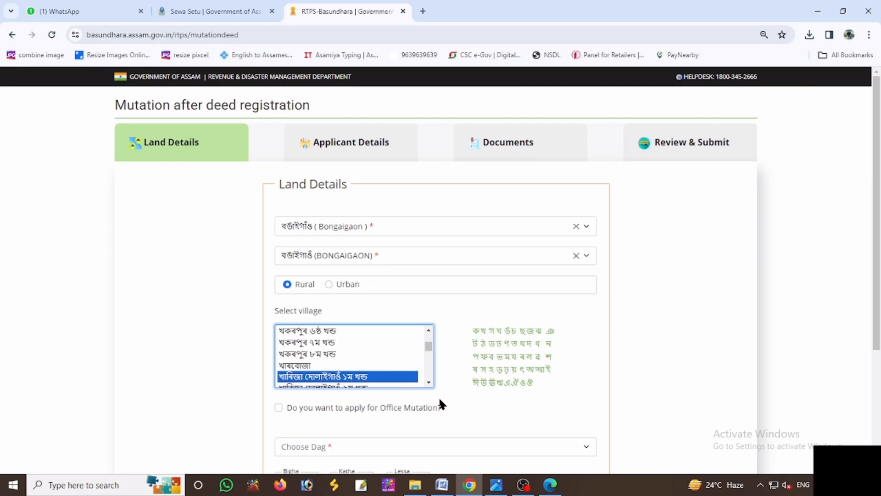
scroll(393, 429, "down", 1)
left_click(352, 394)
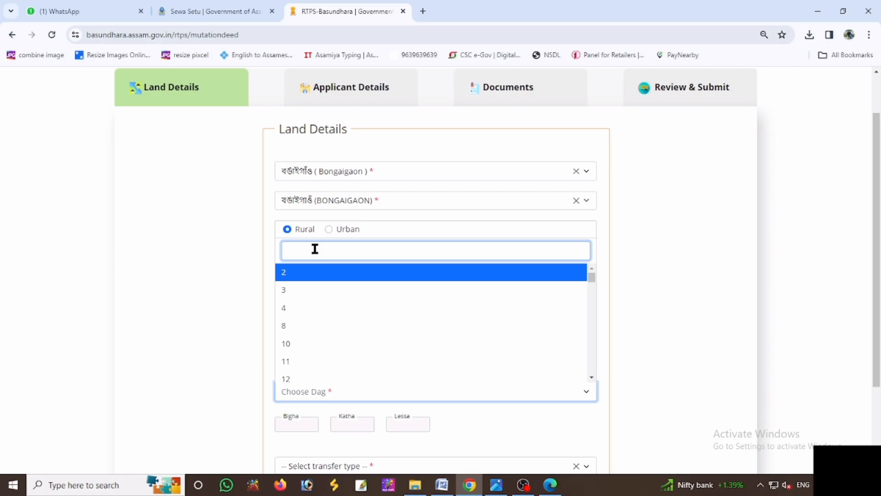
- Choose Dag number 267 from the Dag search, after first trying 344
type("344")
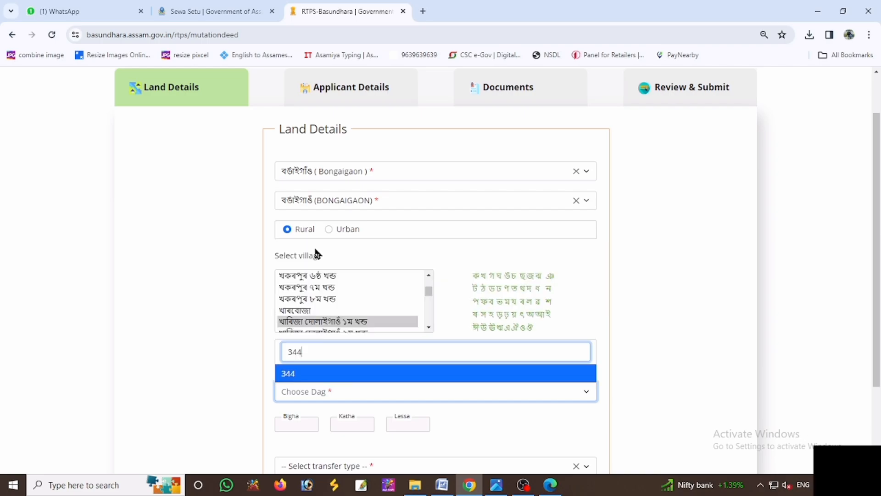
left_click(321, 371)
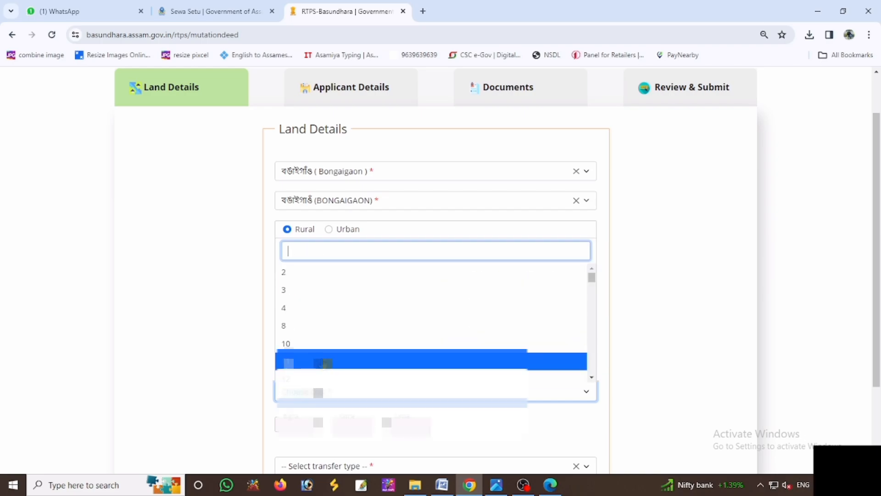
type("267")
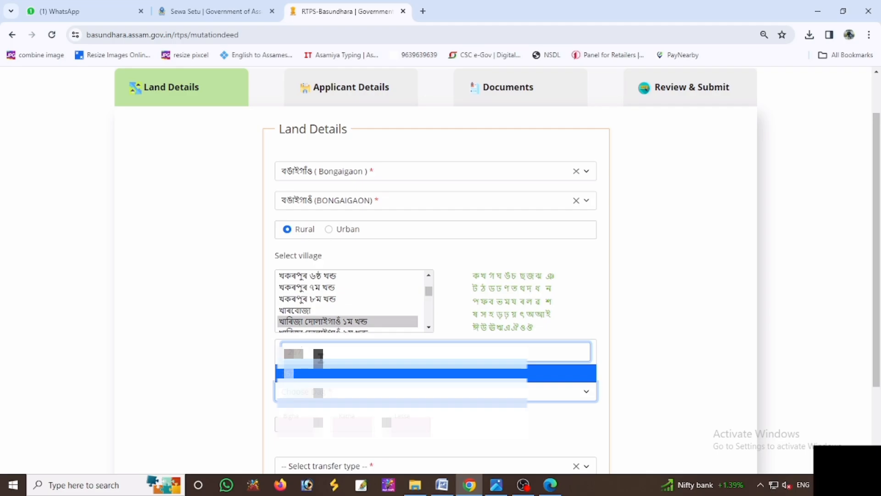
left_click(318, 372)
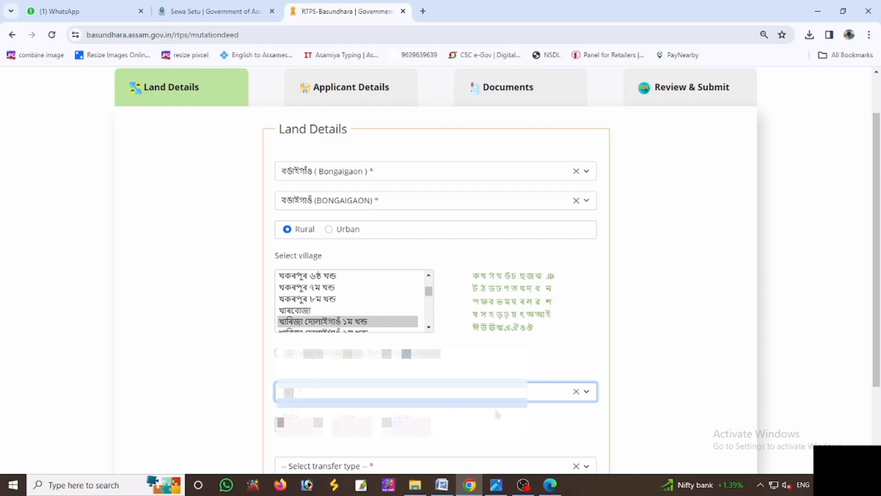
- Set the transfer type to খঃ দঃ সূত্ৰে and advance to Seller Details
scroll(498, 413, "down", 2)
left_click(437, 352)
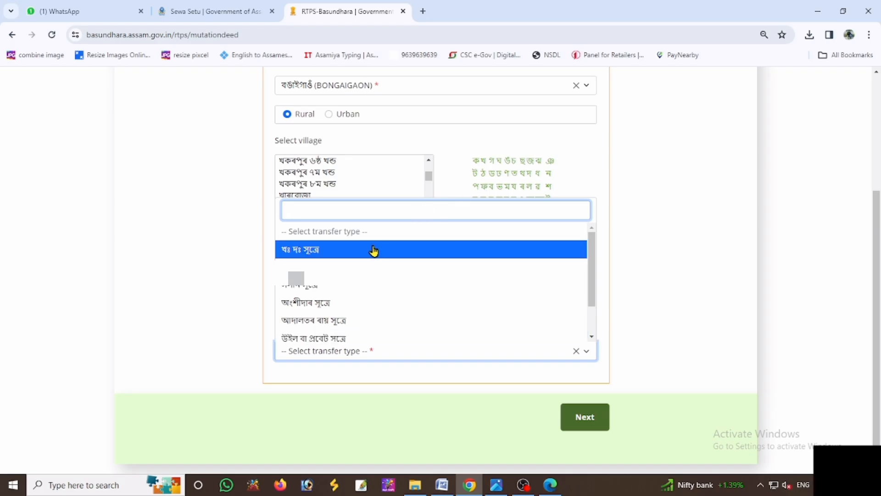
left_click(353, 249)
left_click(581, 413)
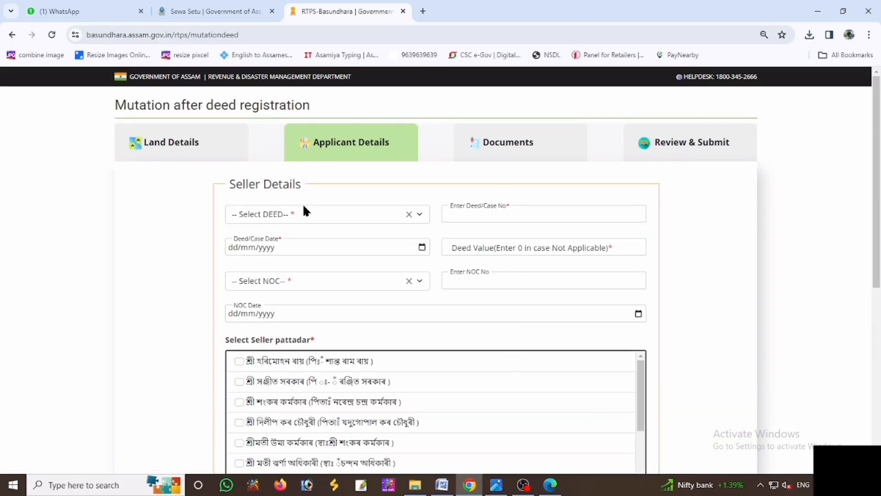
left_click(312, 216)
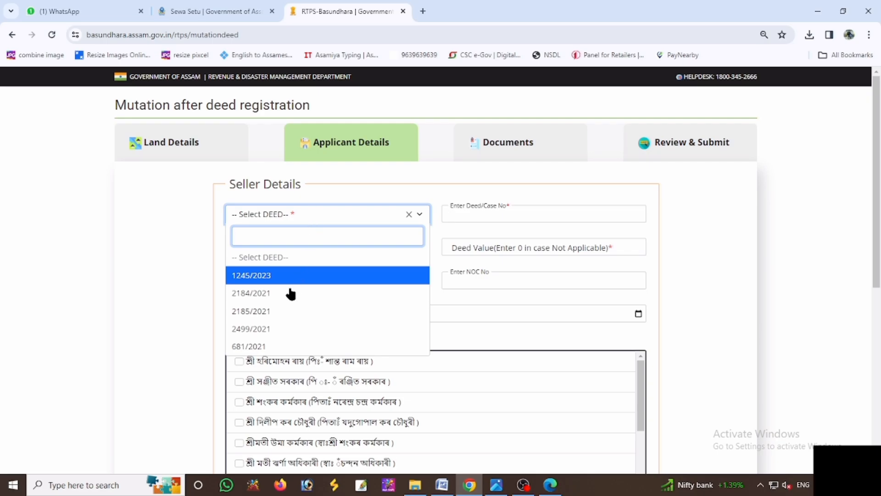
left_click(270, 310)
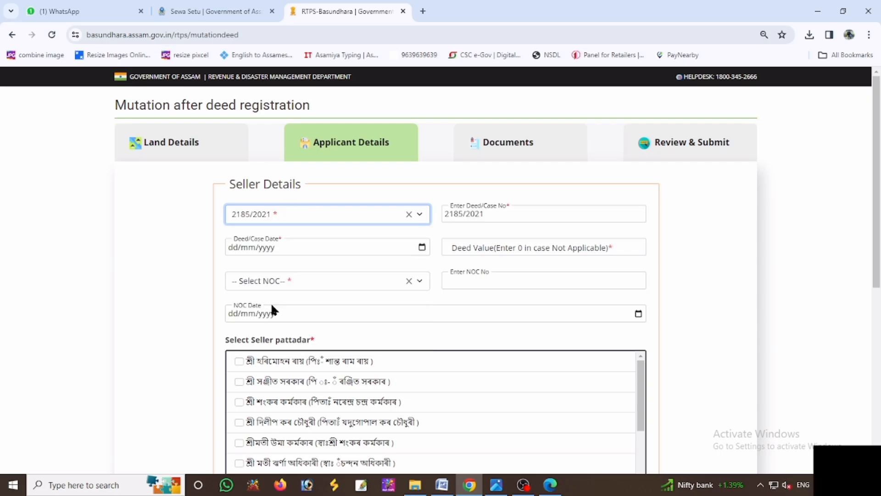
left_click(491, 215)
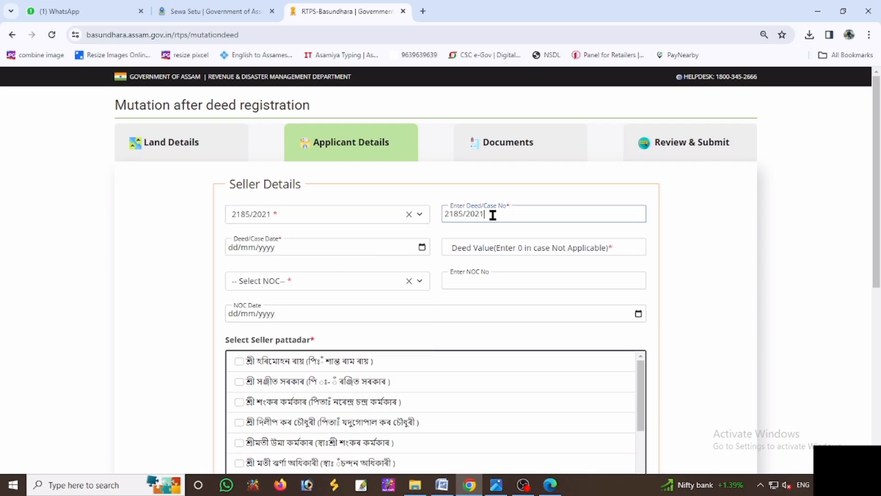
left_click(550, 486)
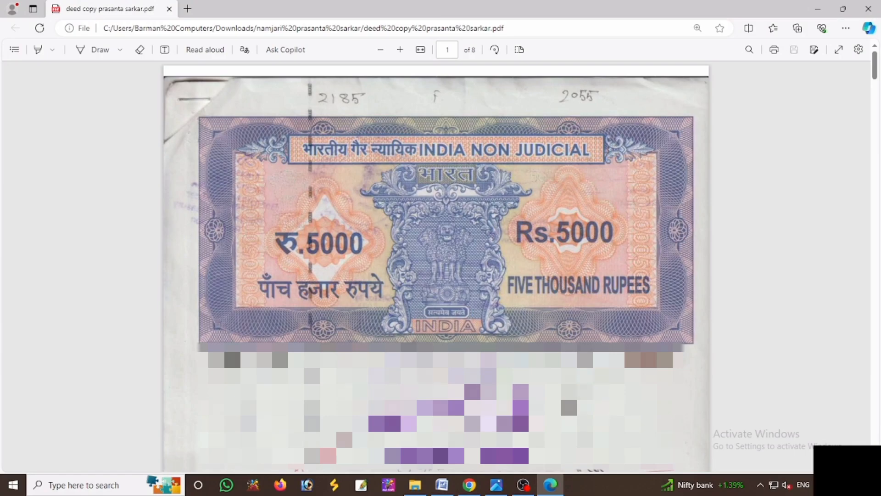
left_click(469, 485)
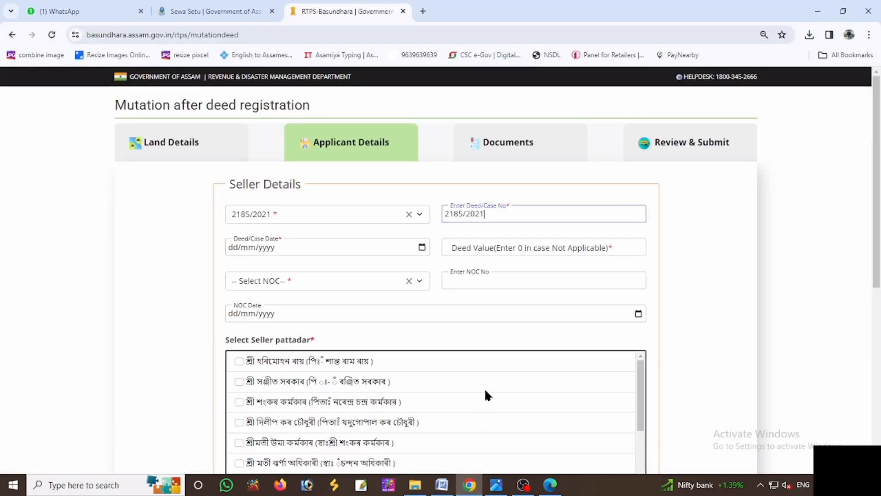
key("BackSpace")
key("BackSpace")
key("BackSpace")
type("055")
- Enter deed date 10/08/2021 and deed value 250000
left_click(238, 244)
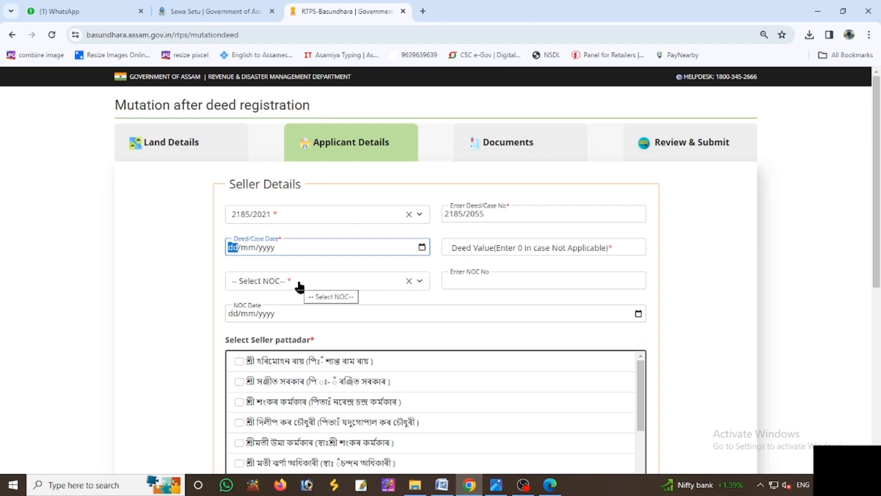
type("10/08/")
type("2021")
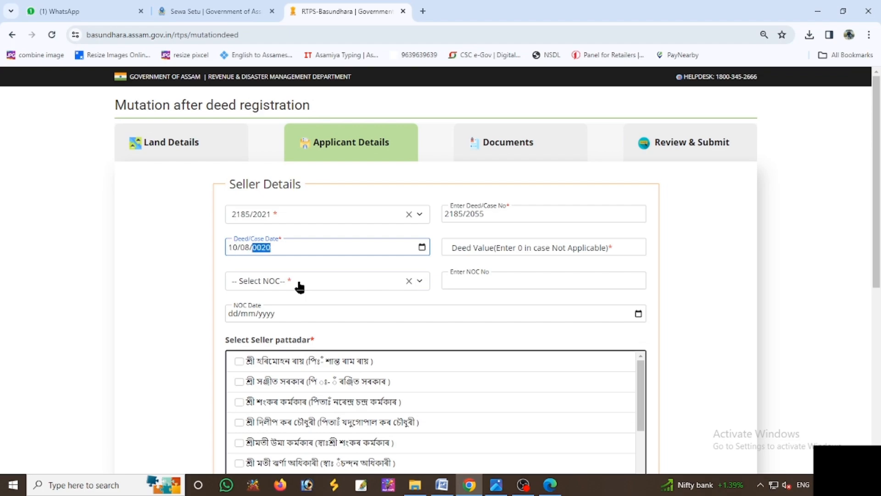
left_click(468, 248)
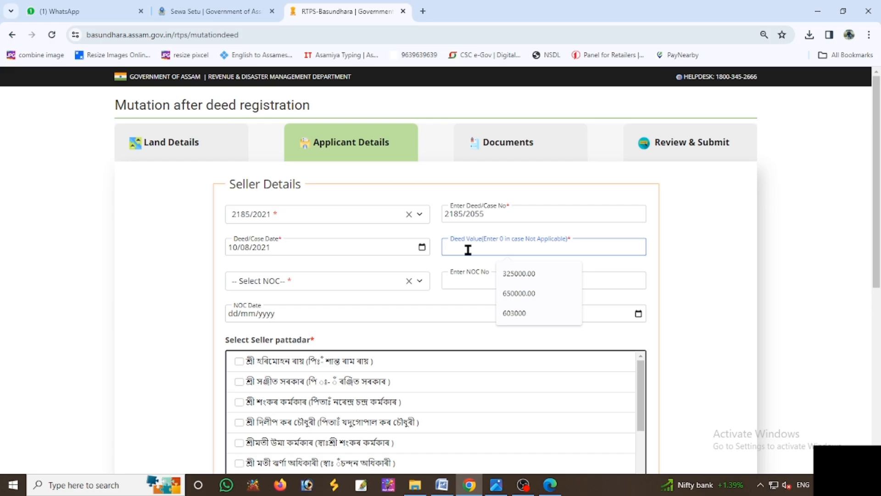
type("25000")
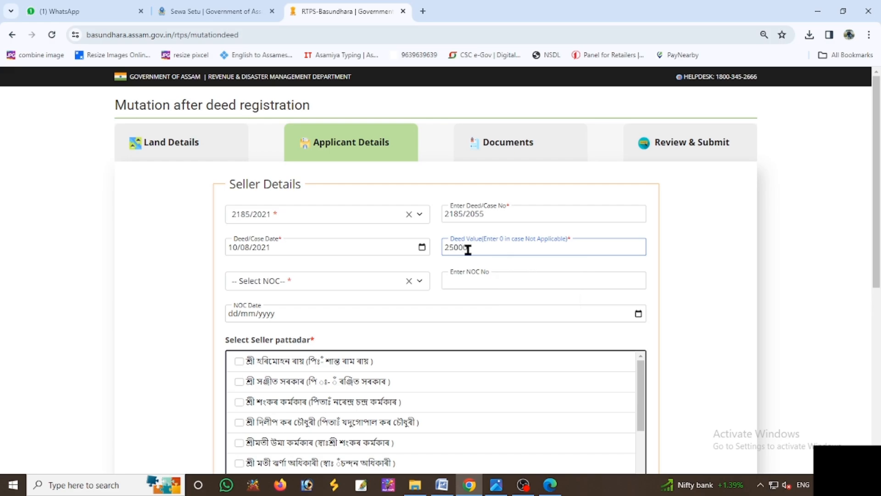
type("0")
left_click(349, 281)
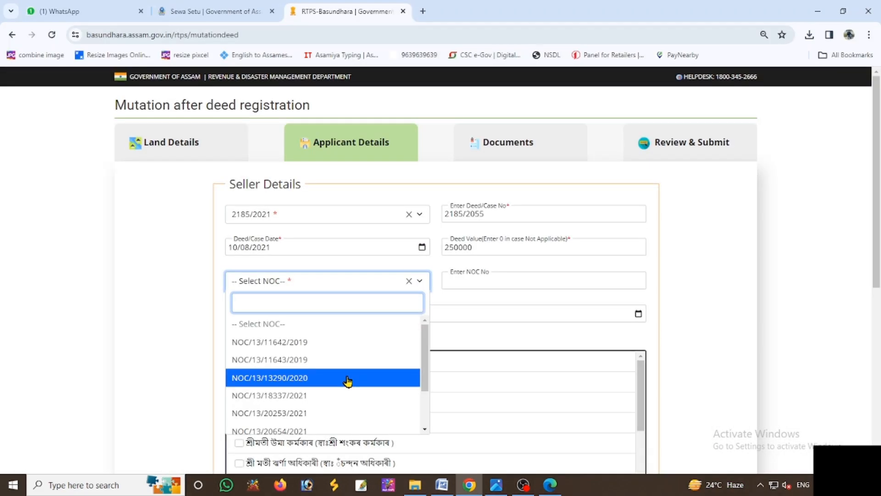
scroll(348, 381, "down", 1)
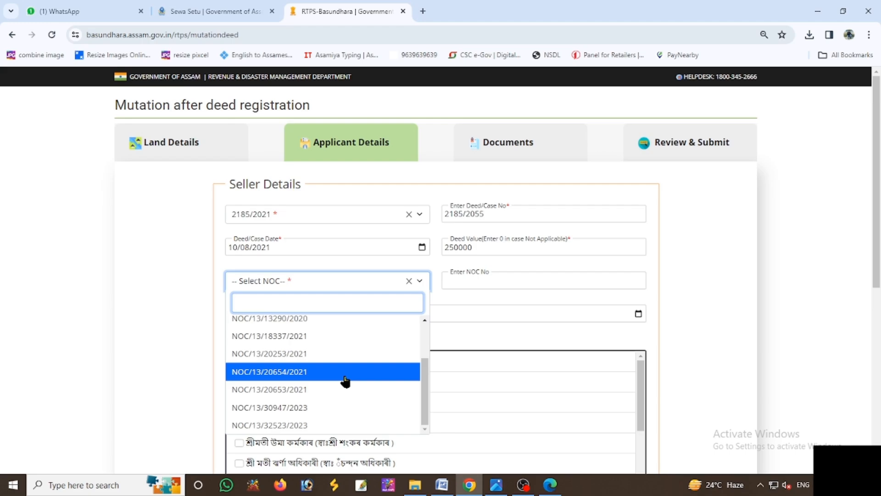
scroll(346, 381, "down", 1)
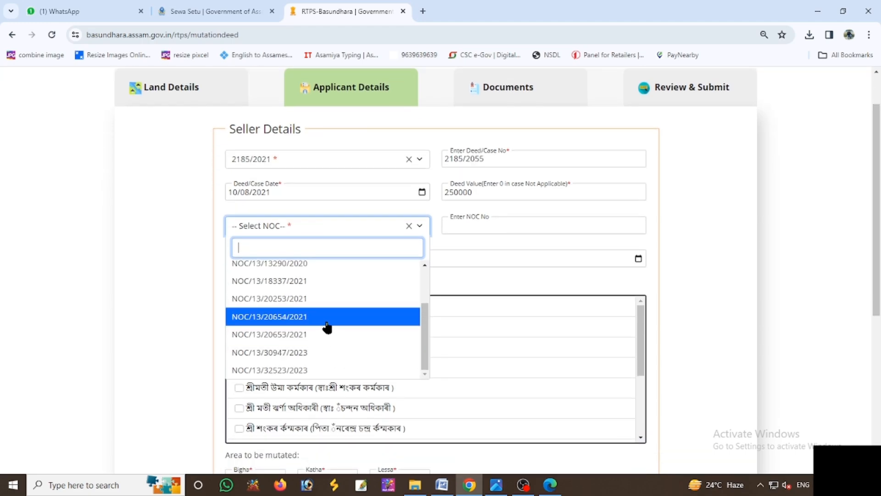
scroll(328, 329, "up", 1)
scroll(326, 325, "down", 1)
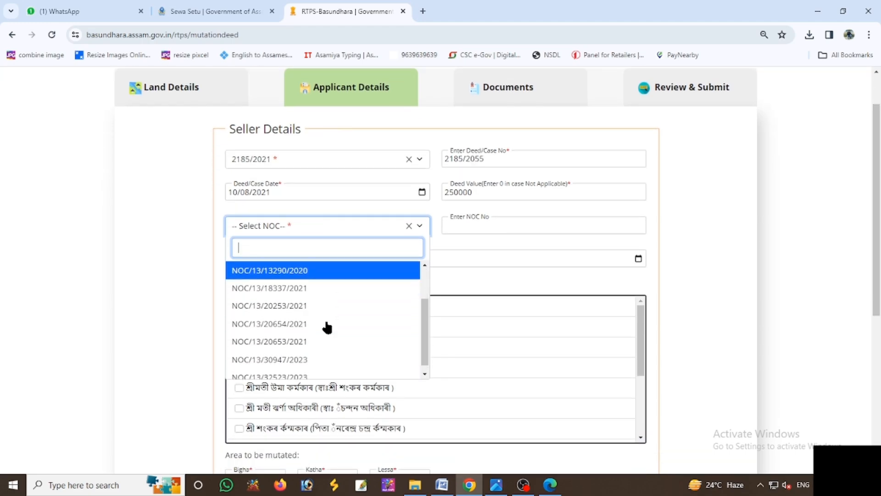
left_click(305, 320)
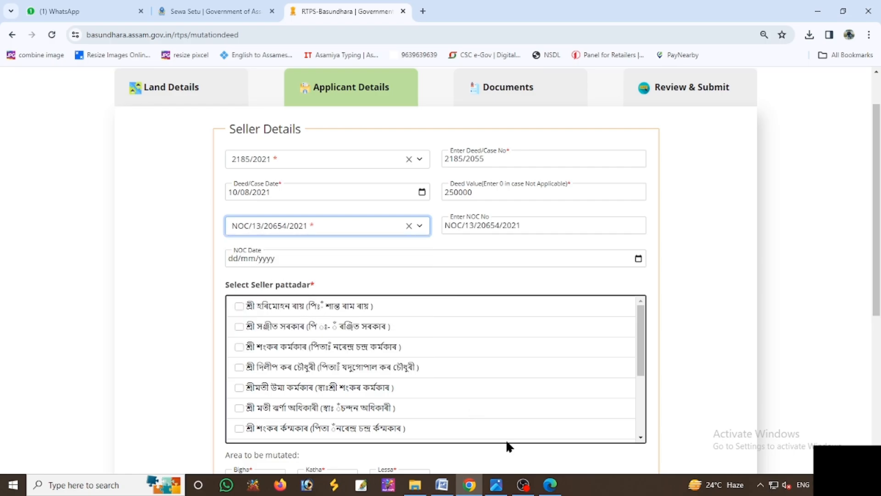
left_click(548, 487)
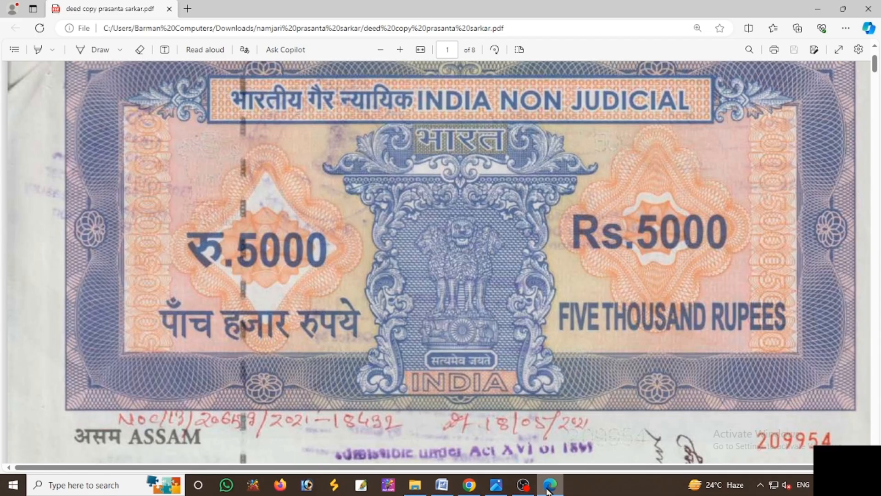
- Back in the mutation form, enter NOC date 18/05/2021
left_click(549, 486)
left_click(232, 258)
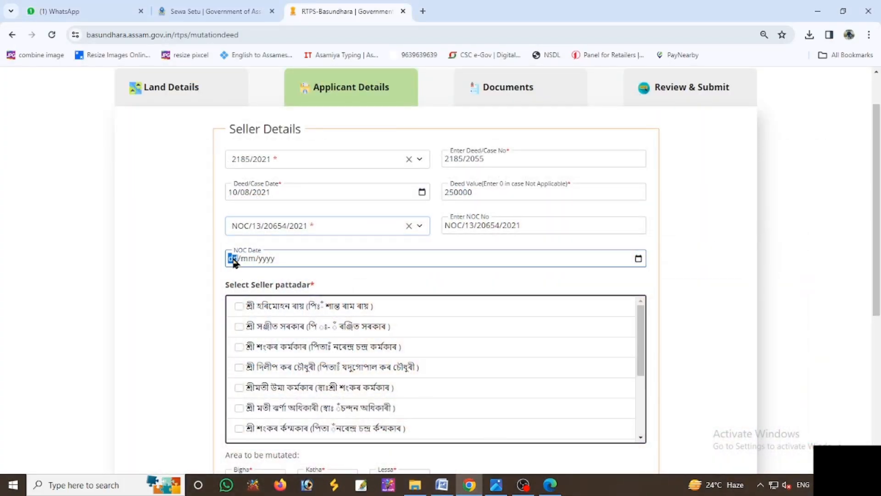
type("18052021")
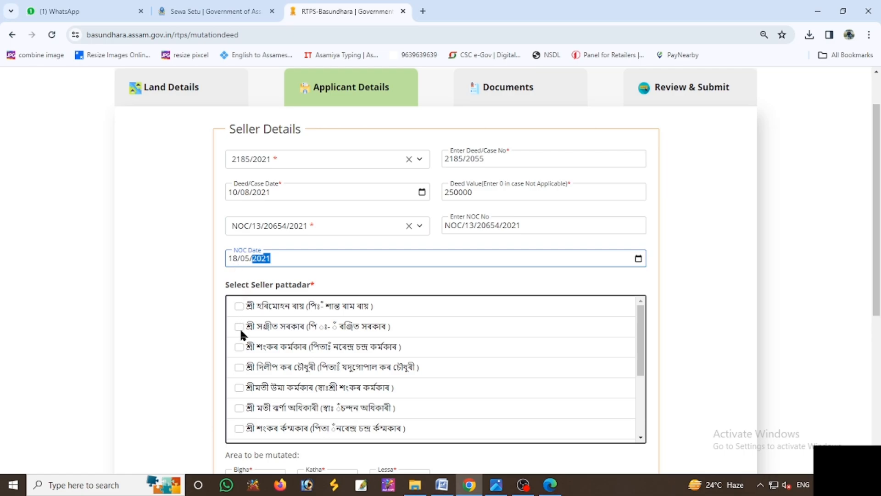
- Tick the fourth and third seller pattadars in the list
left_click(238, 367)
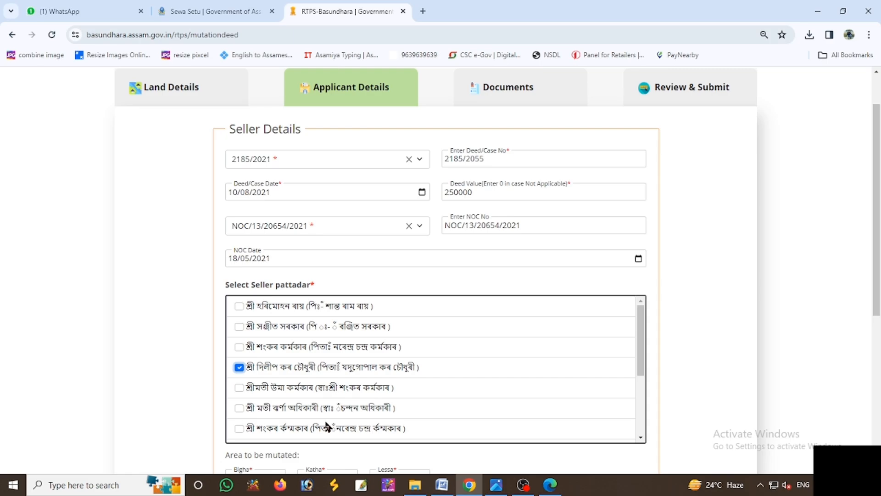
left_click(238, 346)
scroll(704, 334, "down", 3)
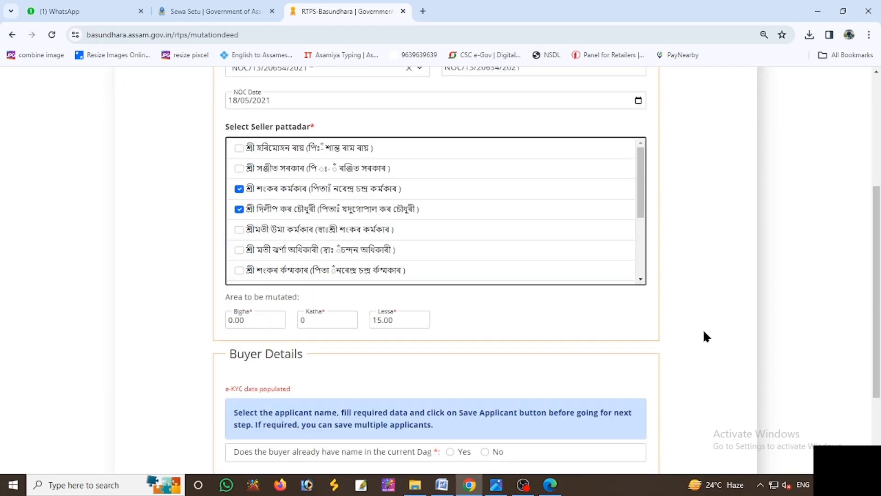
scroll(704, 333, "up", 2)
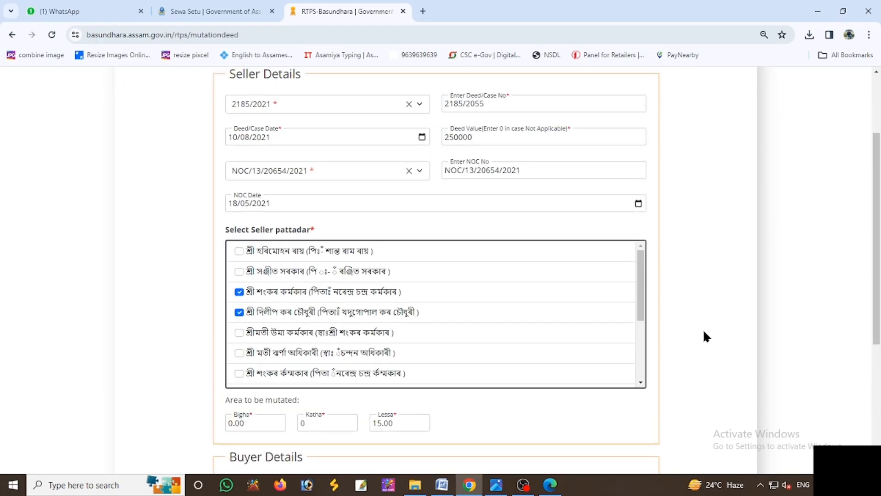
scroll(702, 326, "up", 2)
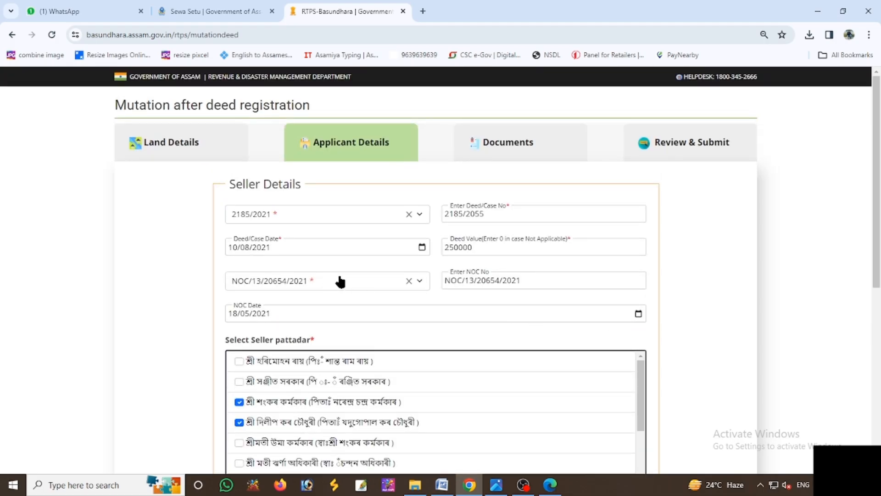
- Enter the mutated area as 0 Bigha, 0 Katha and 10 Lessa
scroll(364, 296, "down", 5)
left_click(259, 258)
type("0")
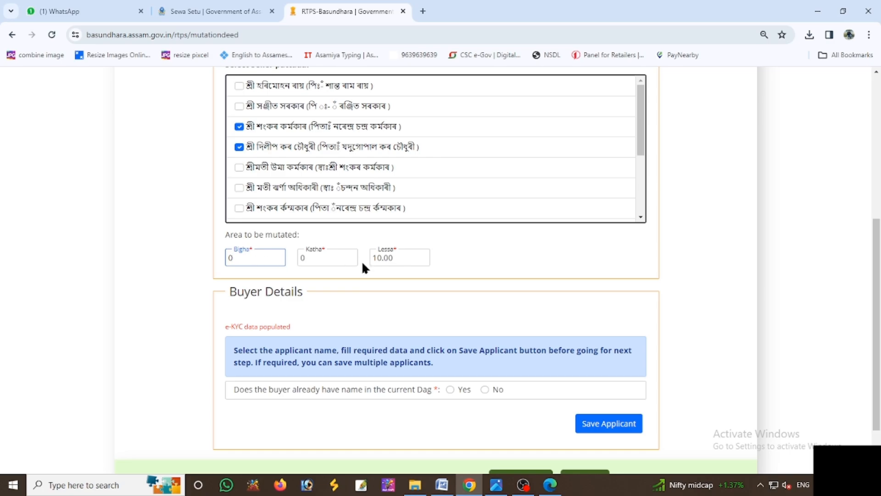
left_click(318, 262)
type("0")
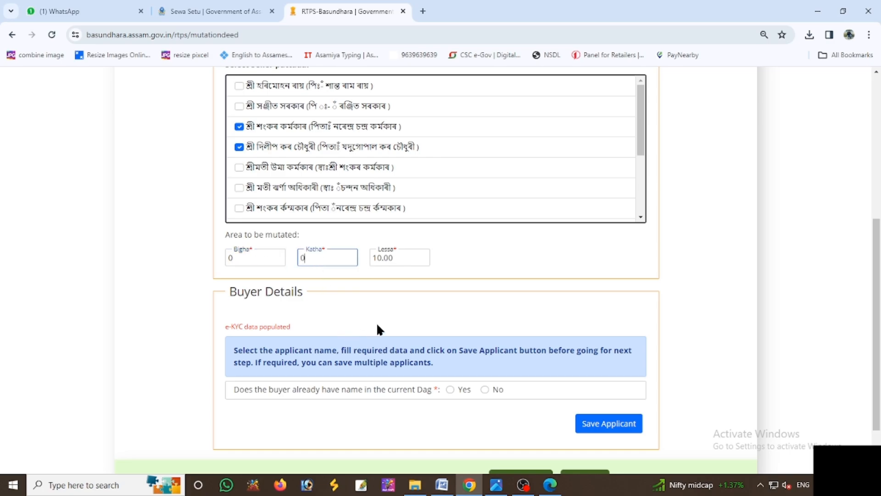
left_click(401, 261)
key("BackSpace")
key("BackSpace")
key("BackSpace")
key("BackSpace")
key("BackSpace")
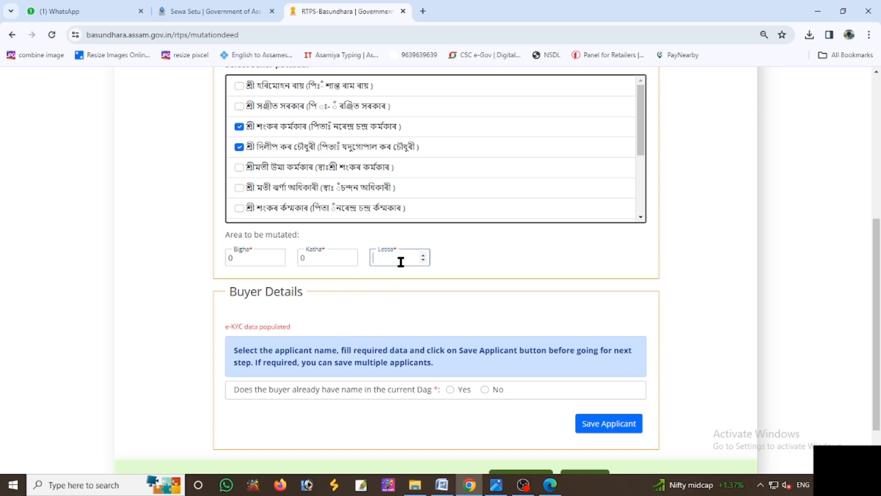
type("10")
- Answer No for the buyer being in the Dag and paste the buyer's Assamese name from Word
left_click(484, 389)
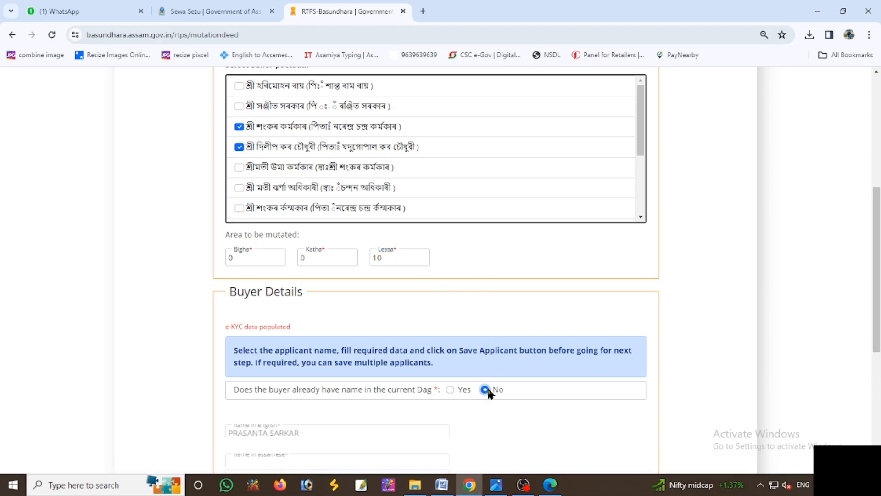
scroll(436, 340, "down", 2)
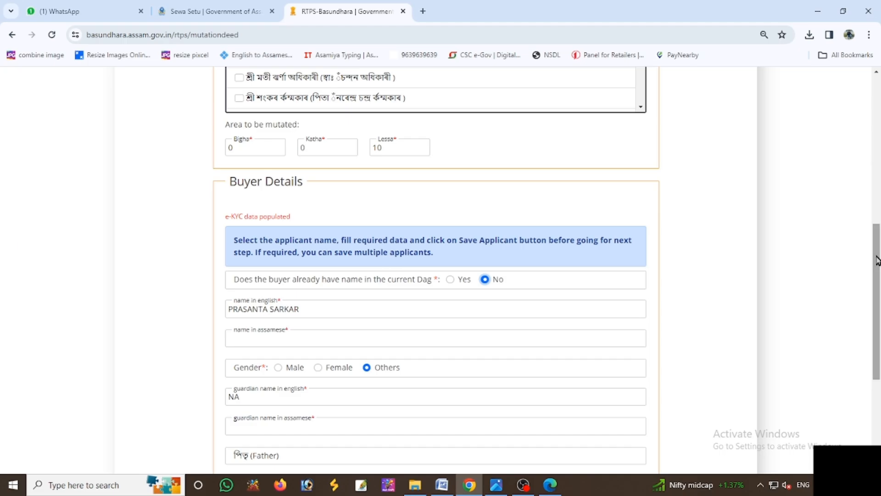
left_click_drag(877, 260, 879, 335)
left_click(260, 142)
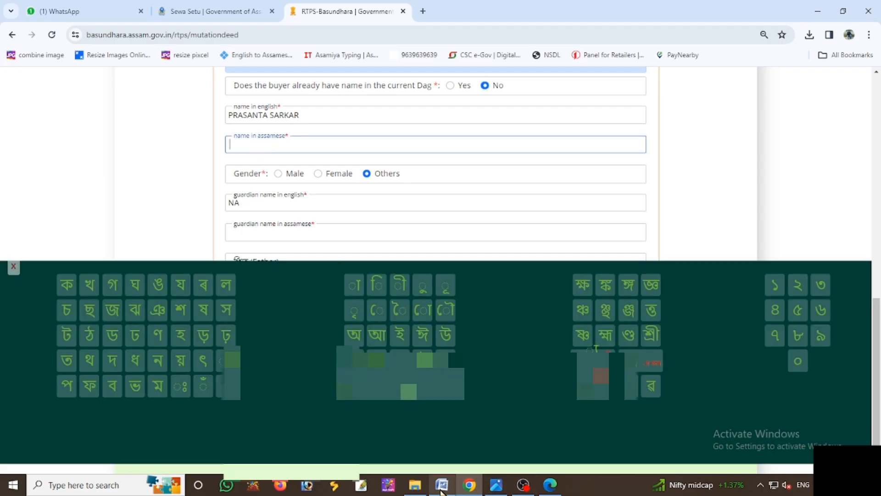
left_click(442, 484)
left_click(249, 173)
triple_click(249, 173)
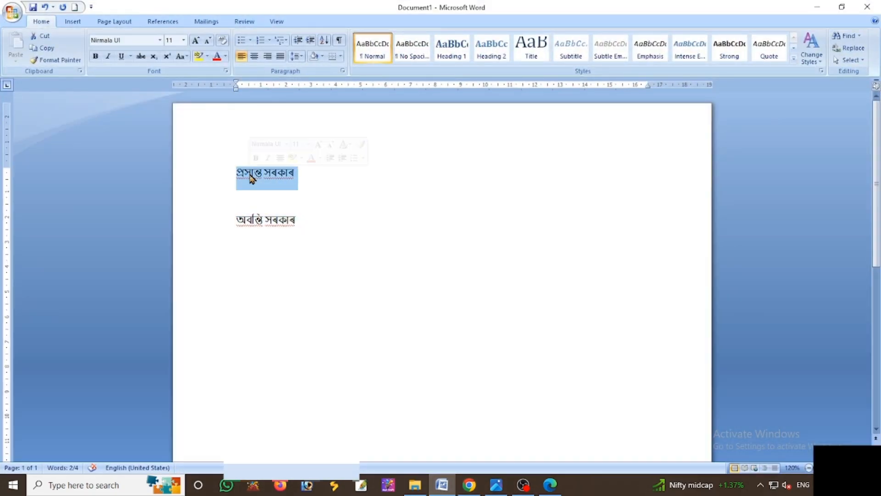
key("ctrl+c")
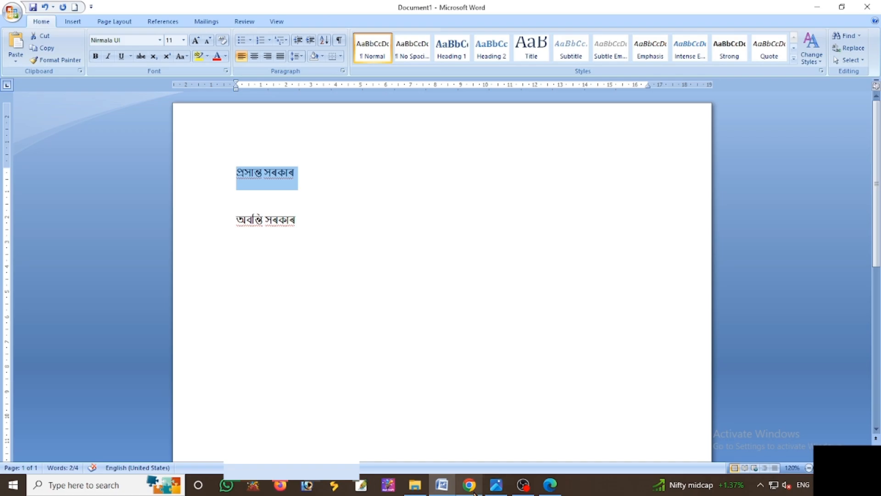
left_click(479, 488)
key("ctrl+v")
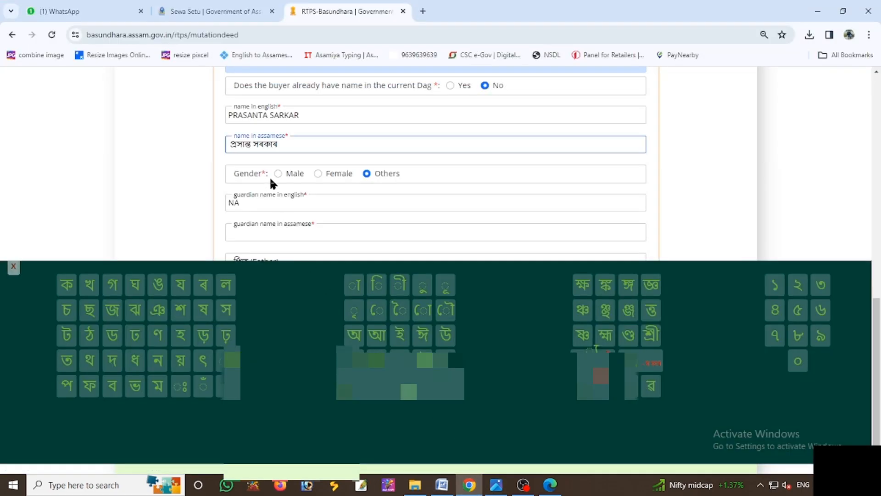
- Set the buyer's gender to Male and replace the NA guardian name with the guardian's full name
left_click(278, 174)
left_click(252, 202)
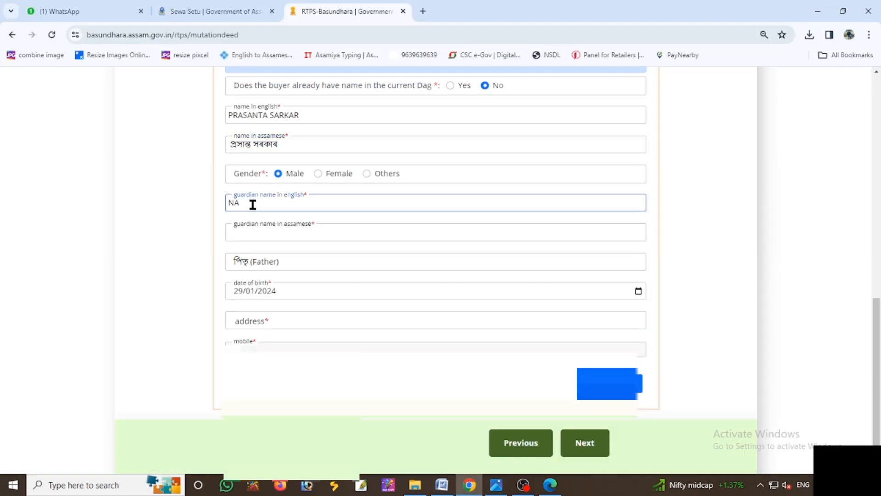
key("BackSpace")
key("BackSpace")
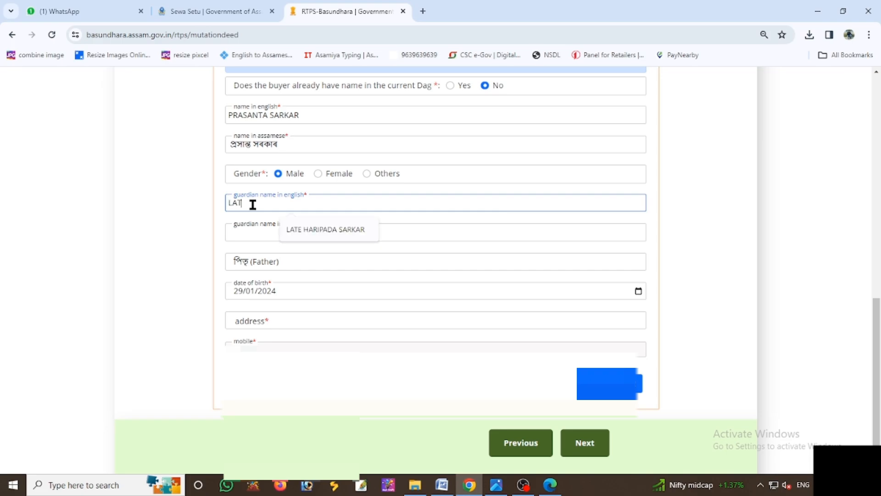
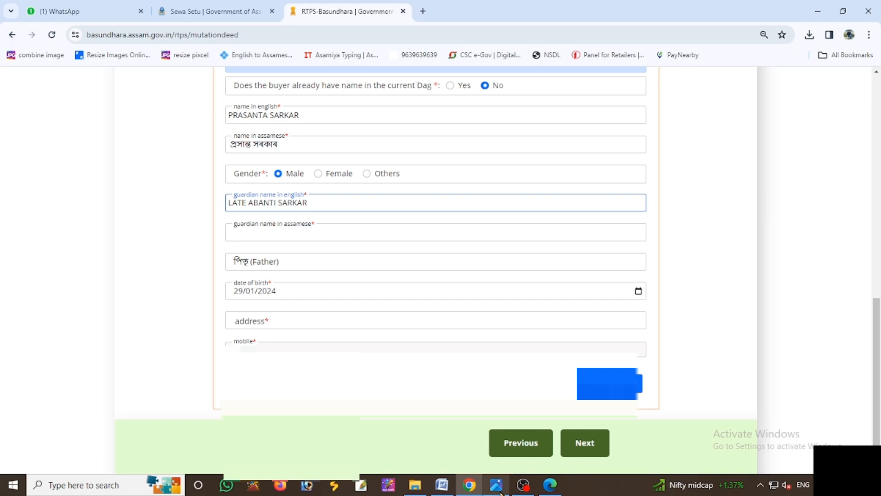
left_click(238, 292)
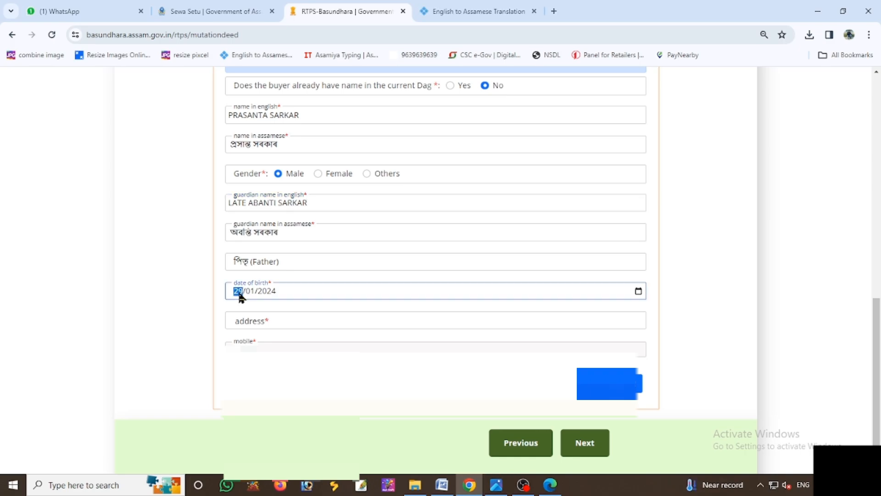
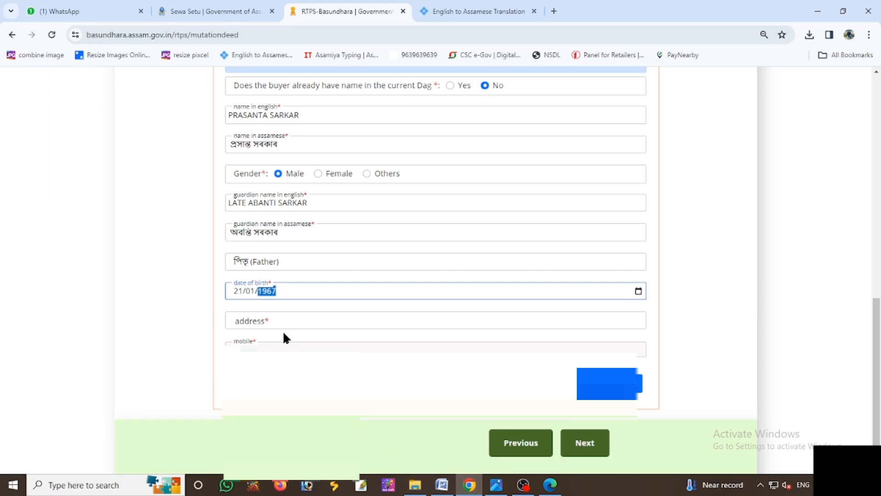
left_click(282, 328)
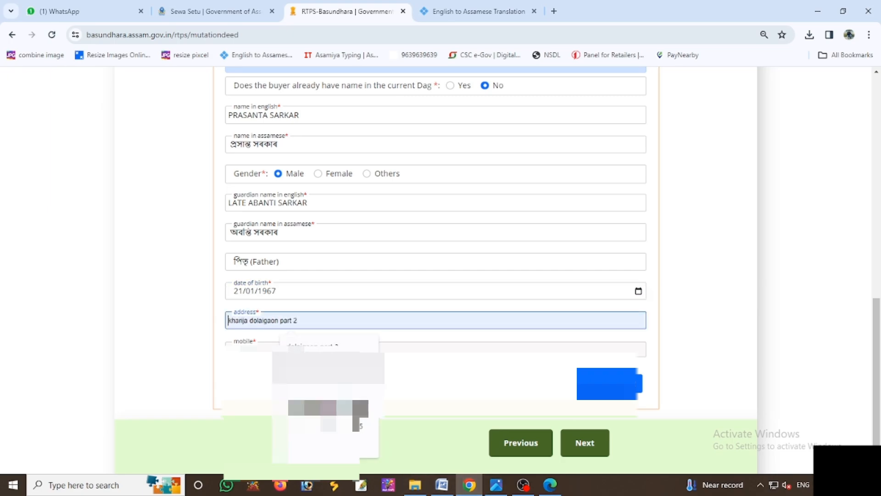
left_click(314, 333)
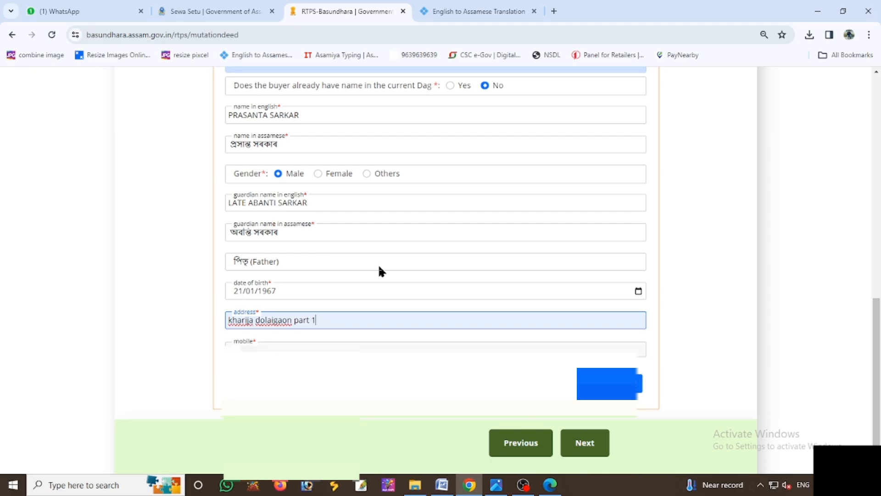
scroll(378, 263, "up", 1)
scroll(378, 264, "up", 3)
scroll(378, 264, "down", 3)
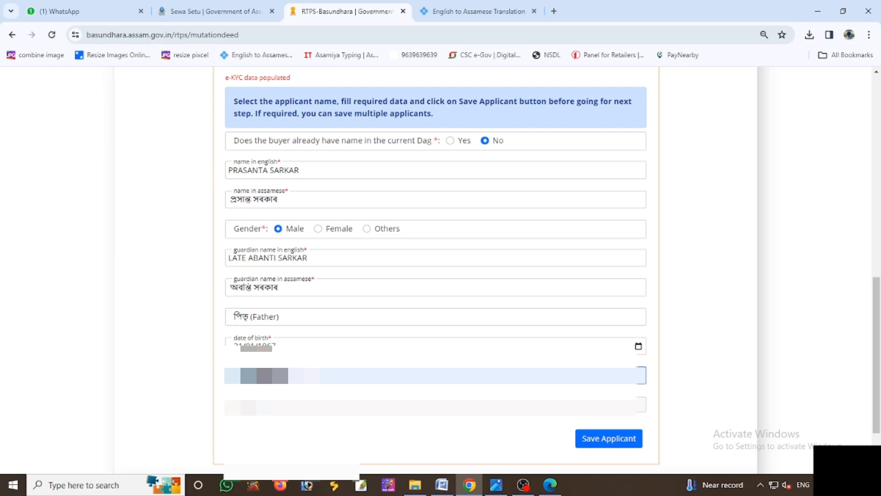
left_click(423, 351)
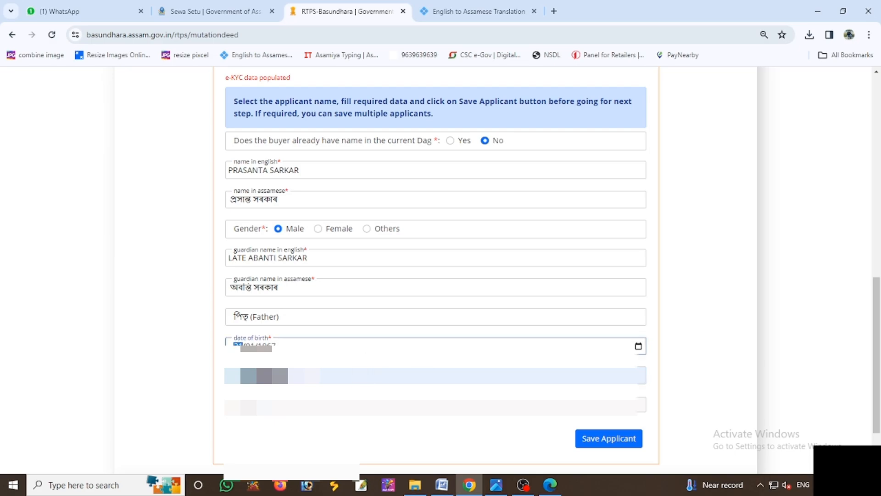
left_click(730, 375)
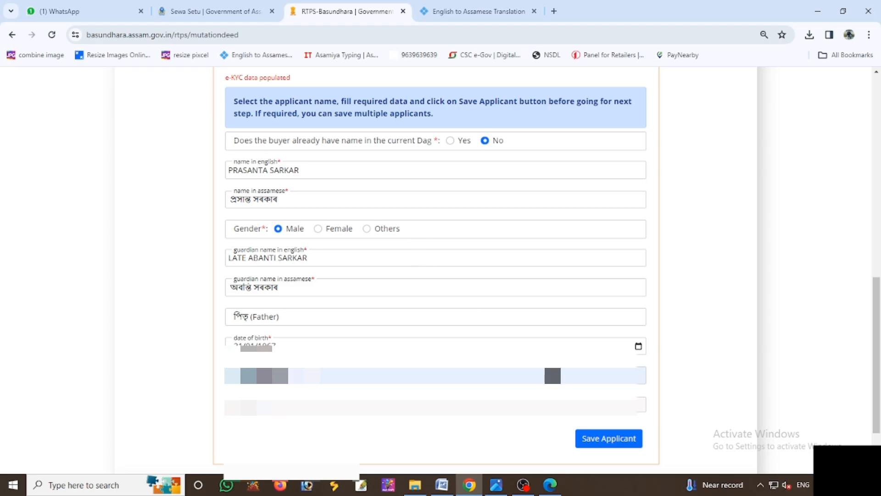
- Save the buyer and review the row's name, guardian, date of birth, gender and mobile in List of Applicants
left_click(605, 440)
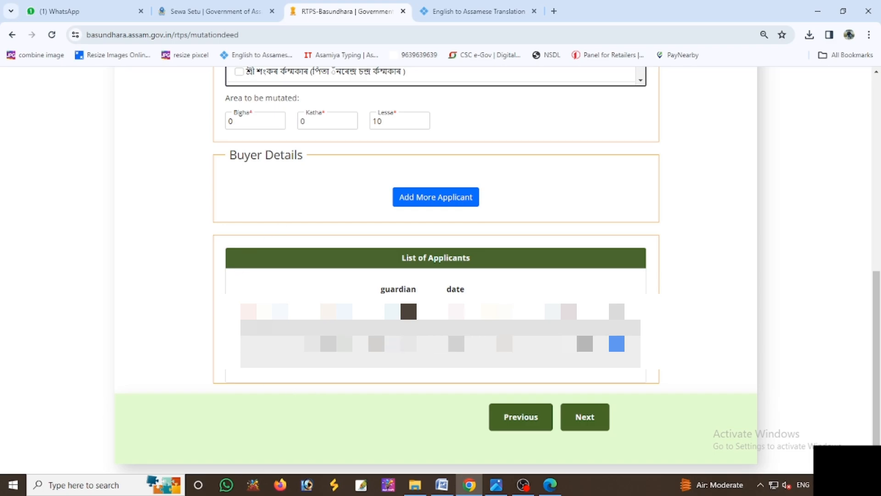
scroll(302, 373, "up", 5)
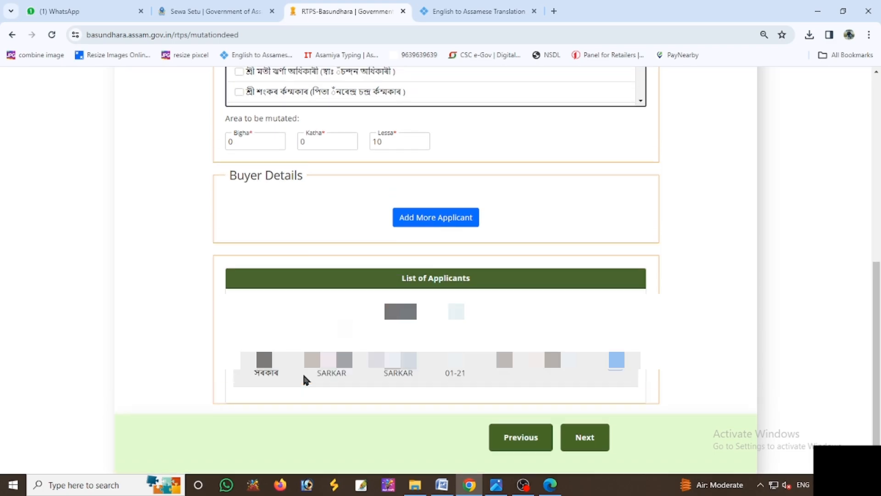
scroll(302, 373, "up", 1)
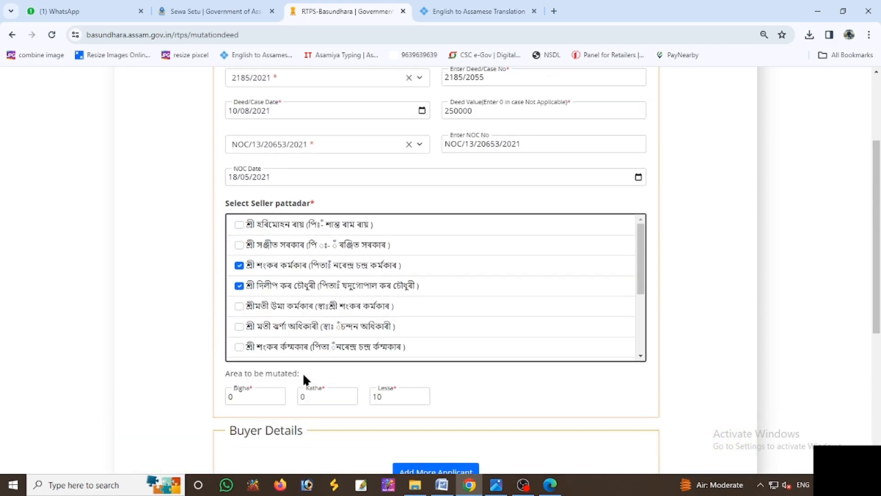
scroll(302, 373, "up", 3)
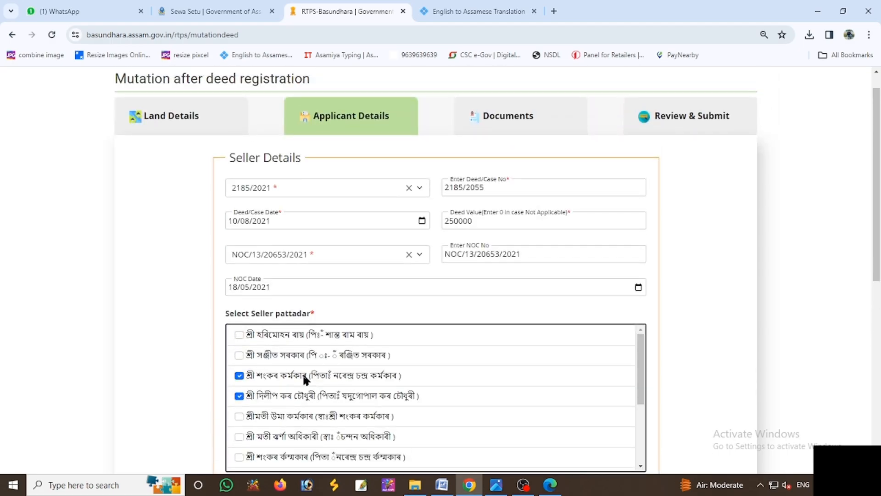
scroll(302, 372, "down", 1)
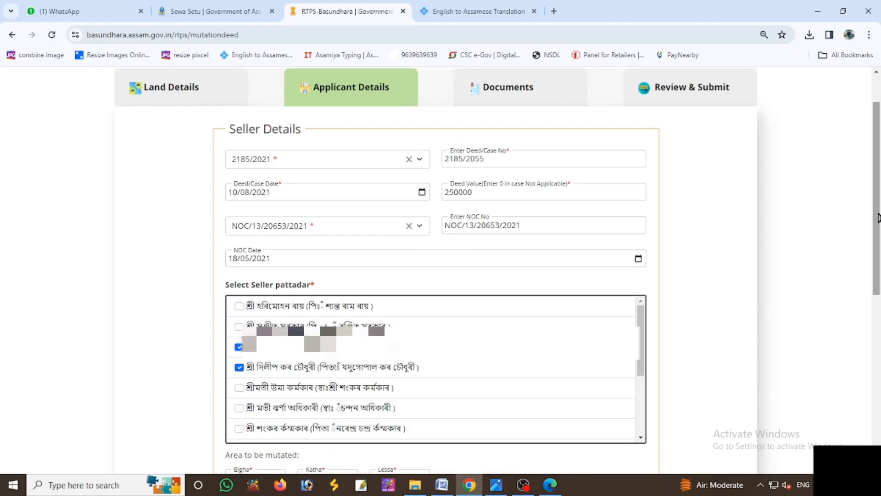
left_click_drag(879, 218, 879, 406)
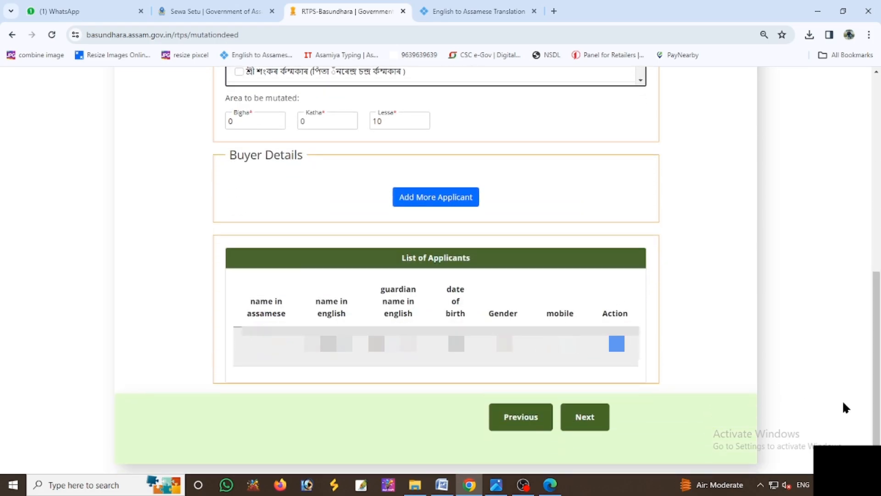
- Go to the documents step and attach the buyer's deed copy PDF
left_click(584, 416)
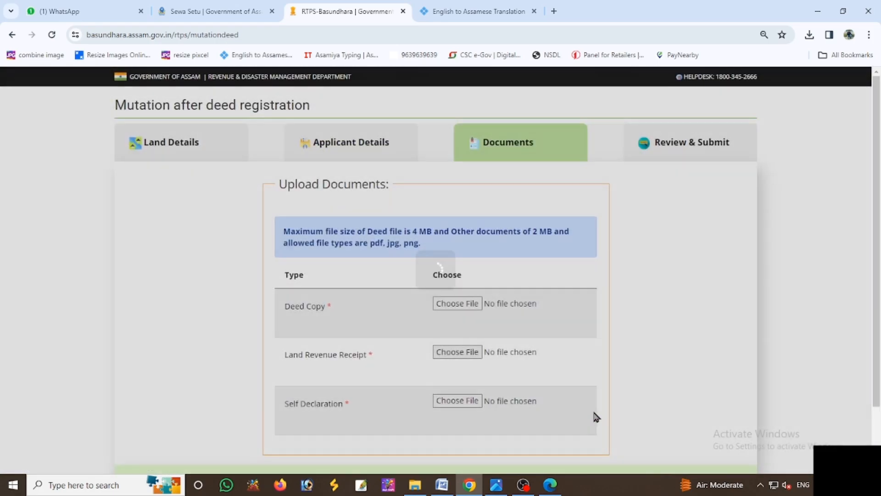
scroll(515, 312, "down", 1)
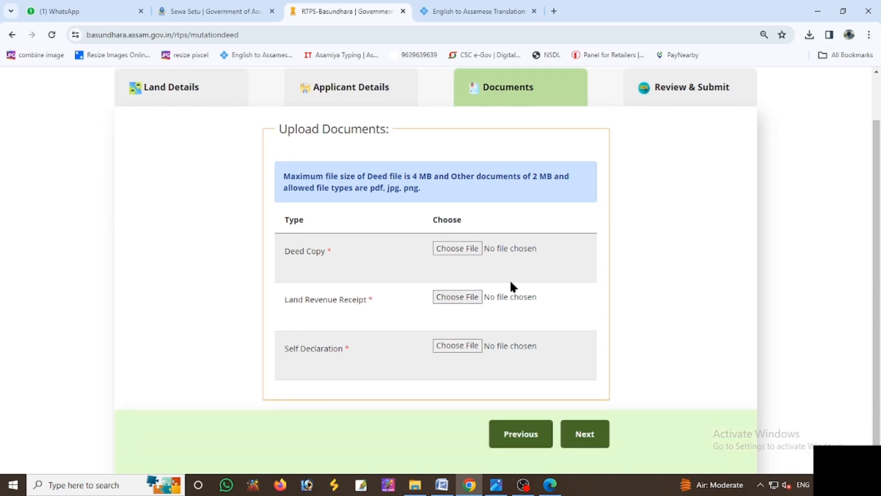
left_click(457, 253)
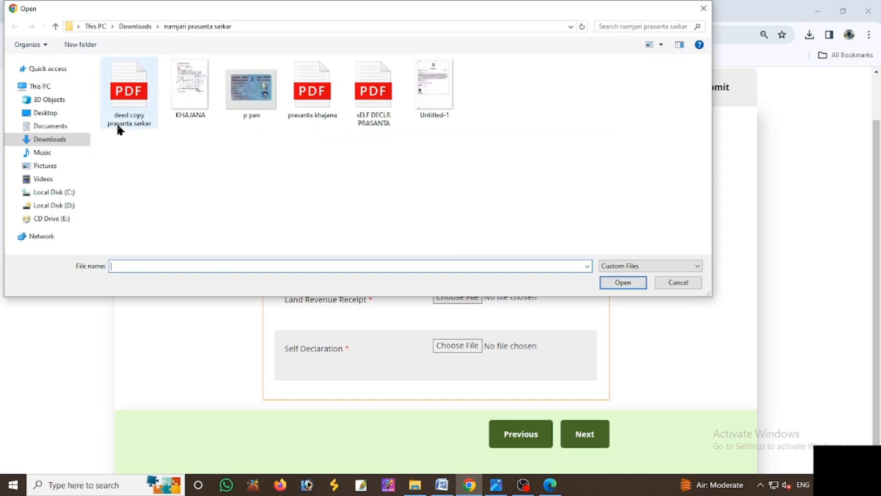
left_click(117, 122)
left_click(619, 282)
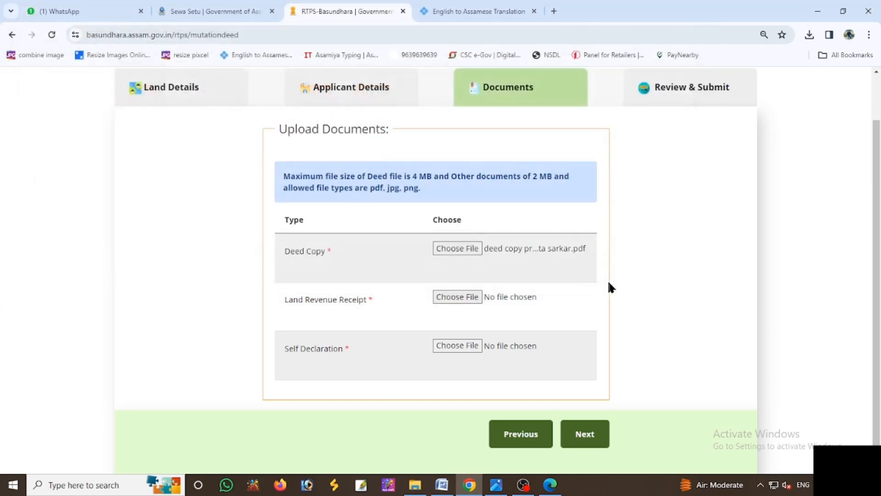
- Attach the land revenue receipt and self-declaration PDFs, then submit the documents step
left_click(455, 299)
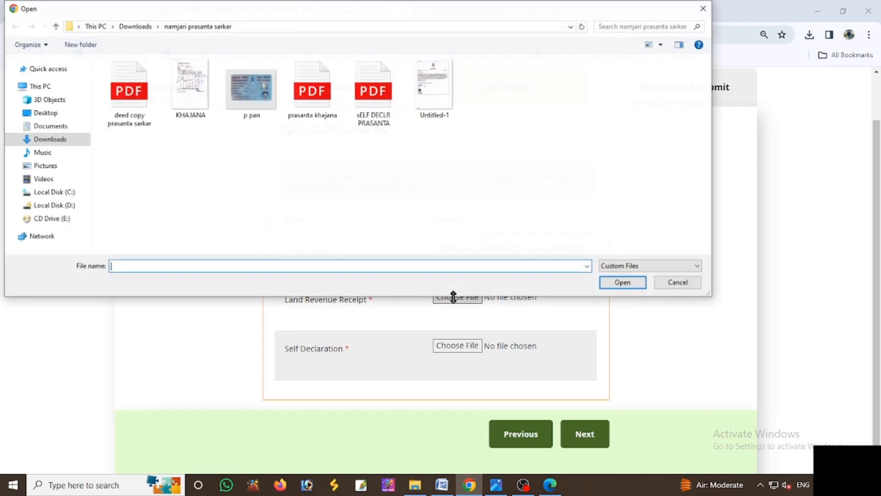
left_click(315, 115)
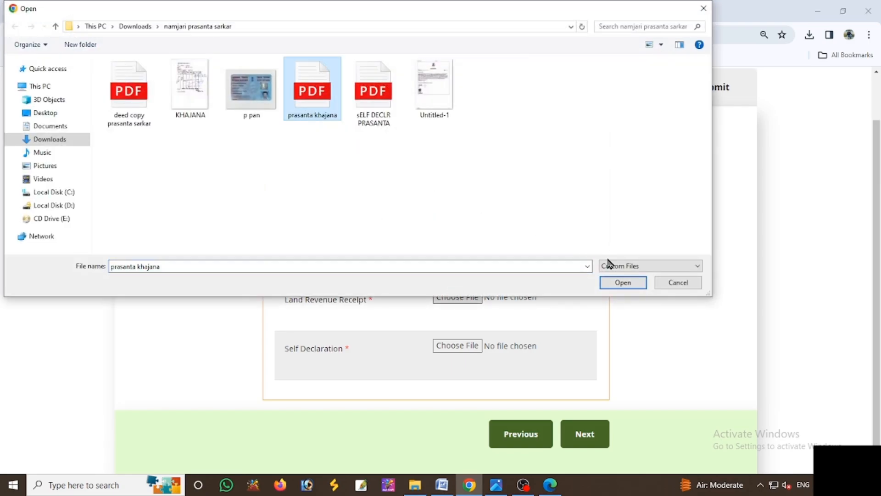
left_click(622, 282)
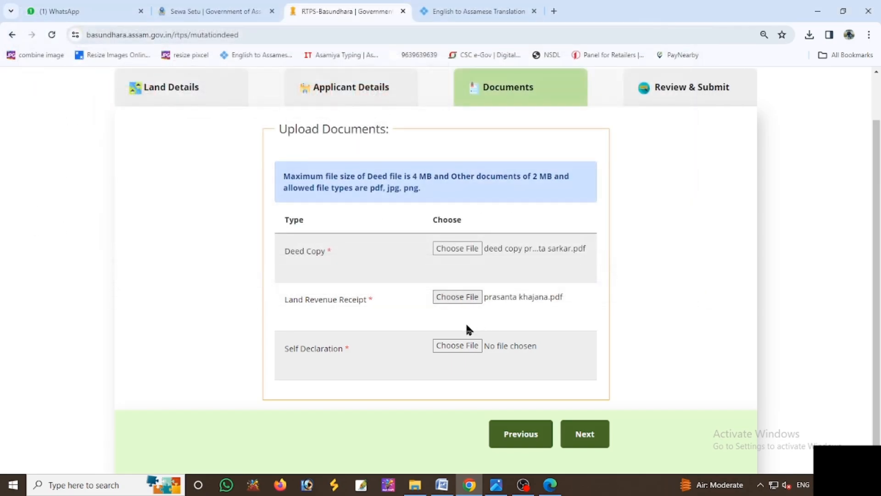
left_click(457, 345)
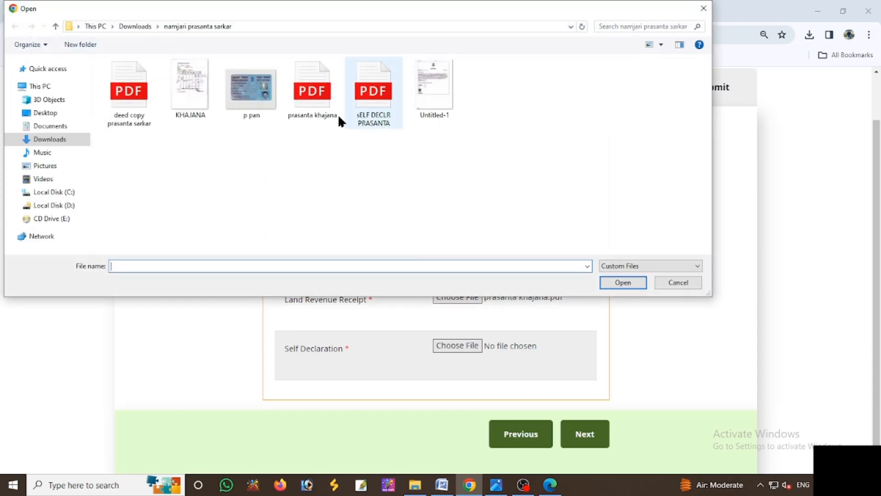
left_click(374, 95)
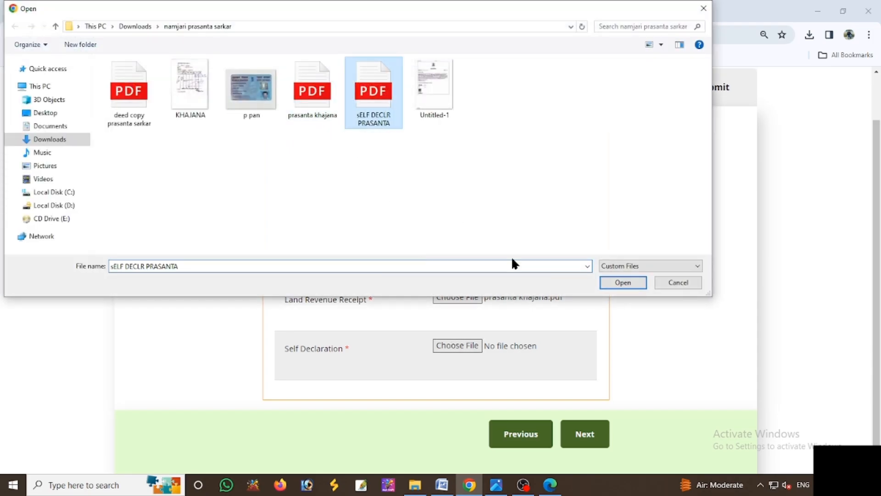
left_click(610, 283)
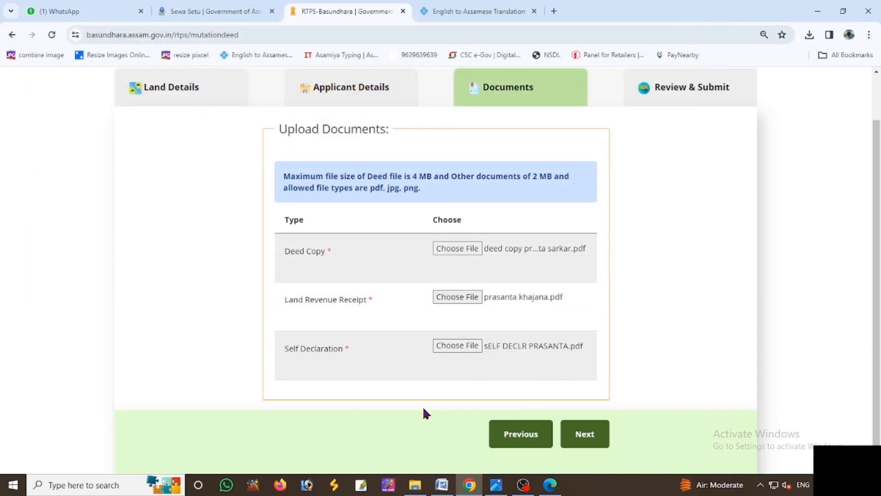
left_click(586, 436)
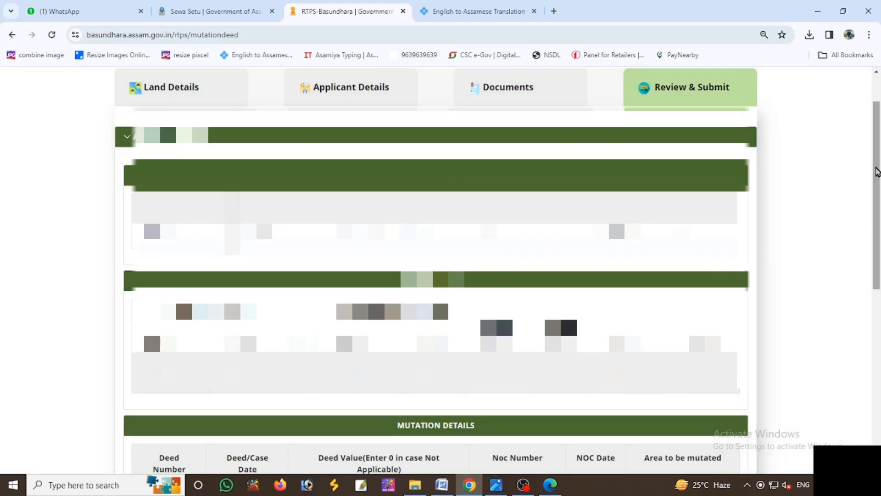
- Tick the declaration on Review & Submit and finish the mutation application
left_click_drag(877, 172, 878, 353)
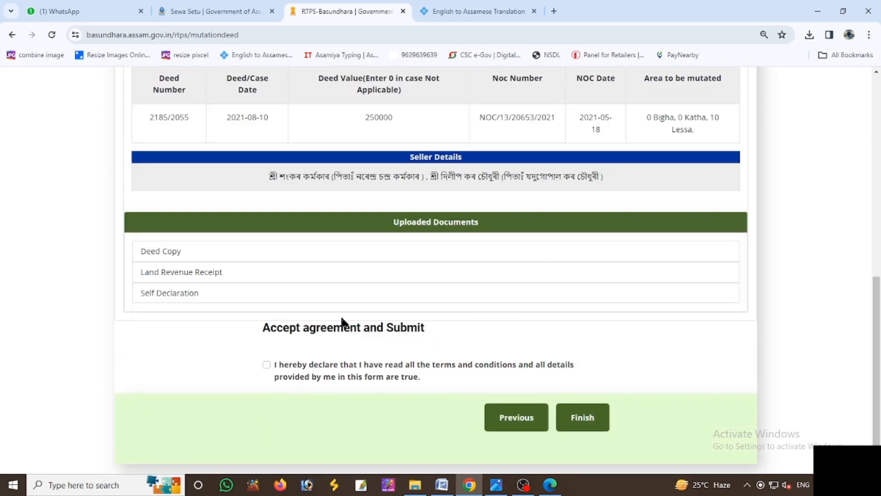
left_click(266, 364)
left_click(582, 416)
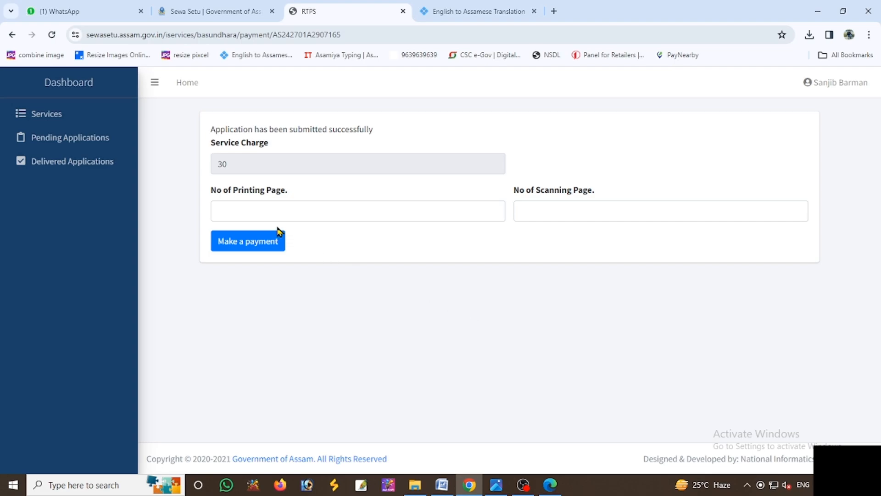
left_click(262, 211)
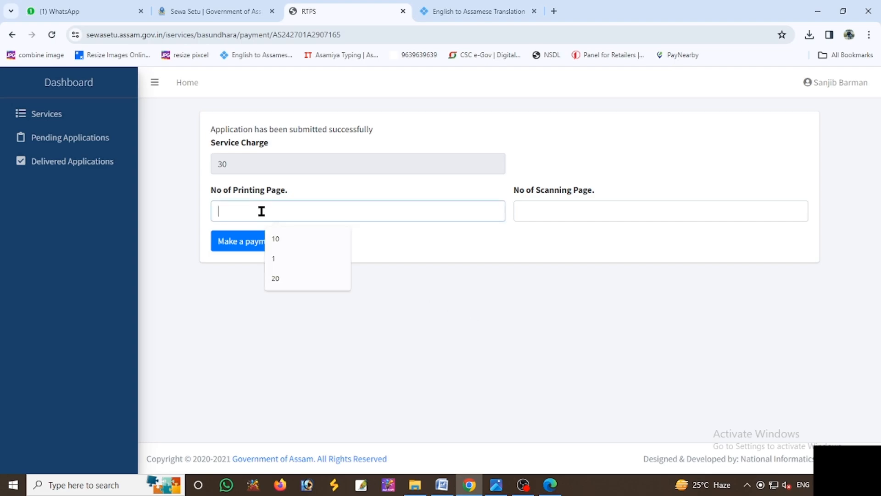
- Set 21 printing pages and 10 scanning pages, then confirm the payment totalling 290
type("2")
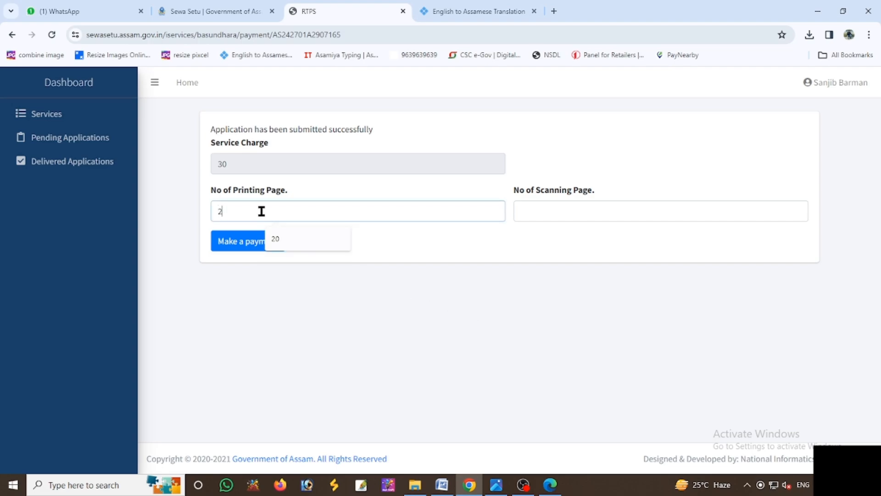
key("BackSpace")
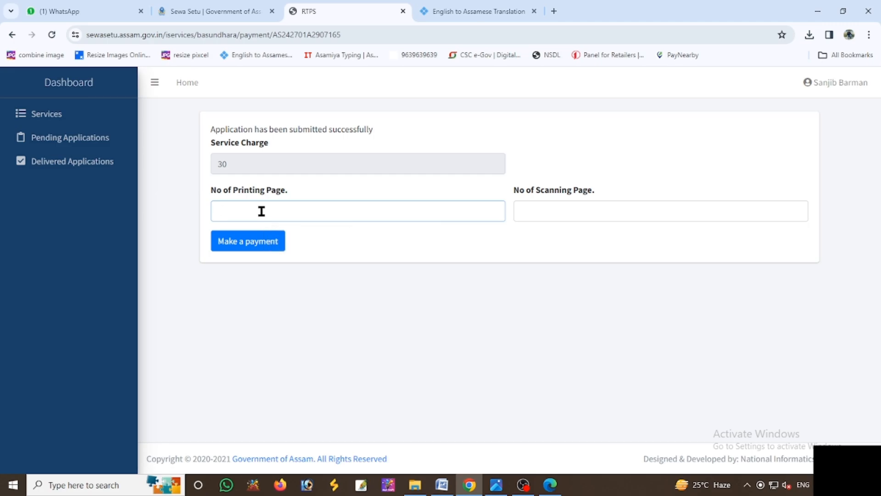
type("15")
key("Tab")
type("1")
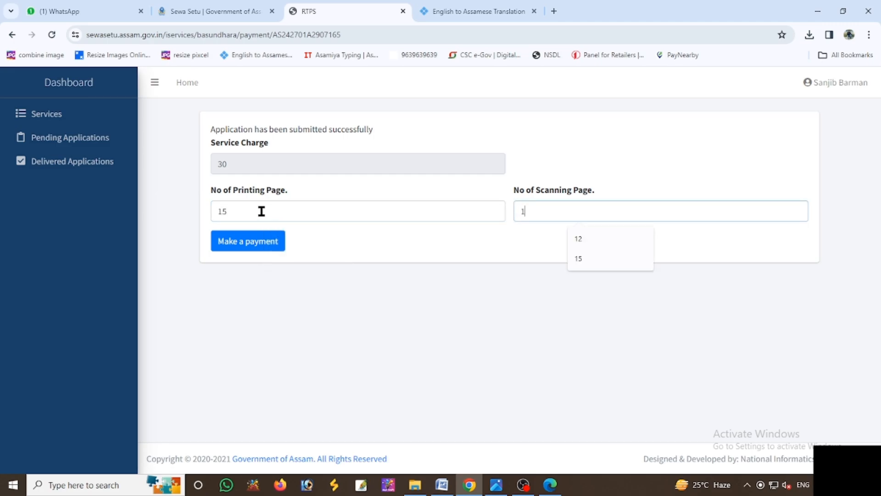
type("0")
key("Tab")
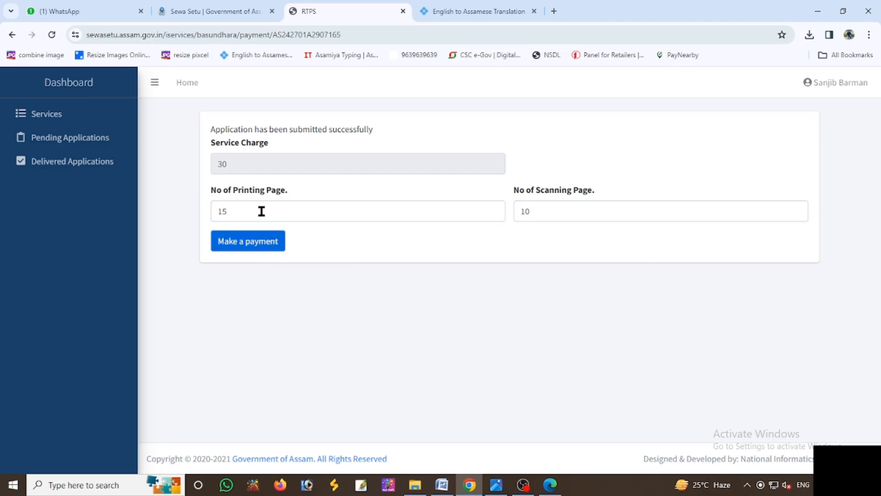
left_click(239, 216)
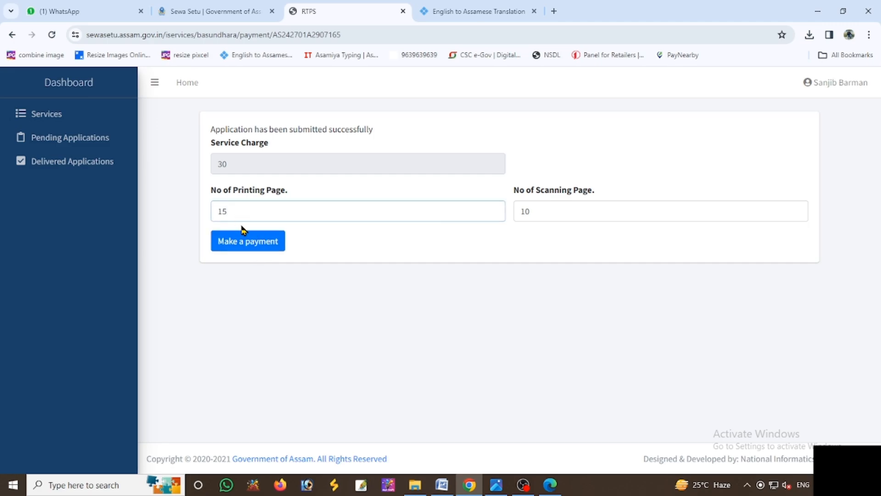
key("BackSpace")
key("BackSpace")
type("21")
left_click(246, 240)
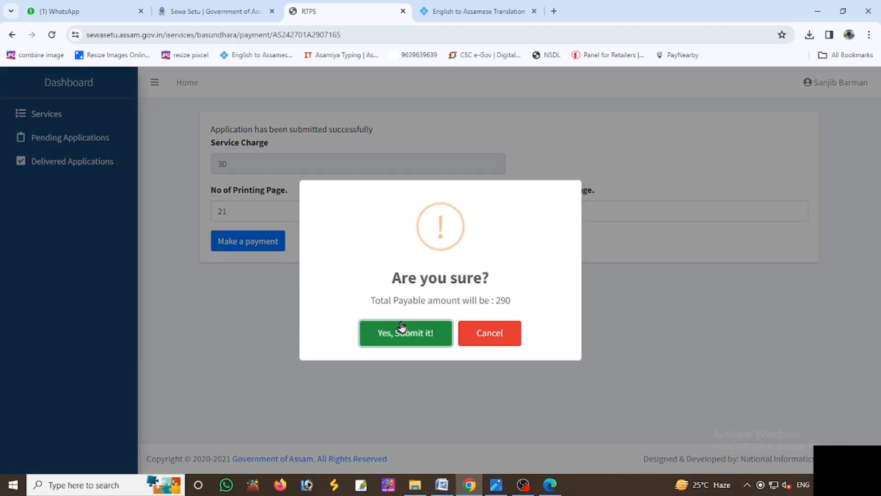
left_click(402, 327)
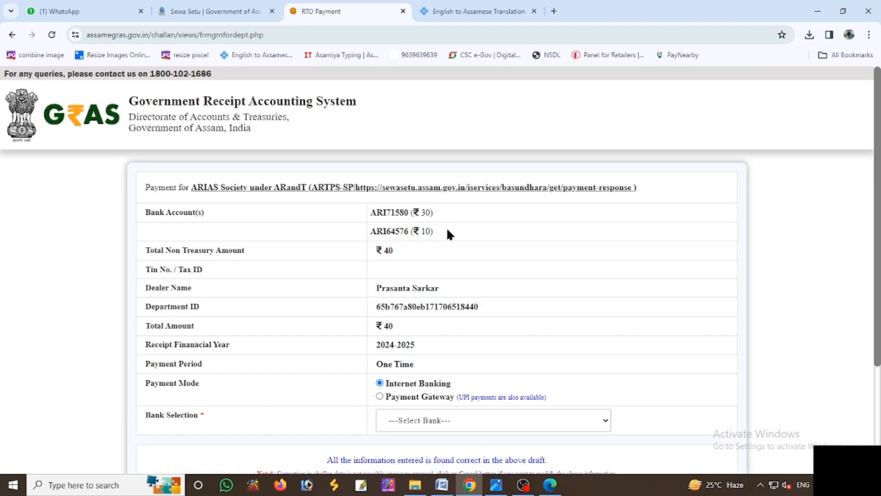
- Send the ₹40 challan for payment via AXIS EASYPAY, agreeing to terms and acknowledging the GRN notice
left_click(407, 416)
left_click(408, 444)
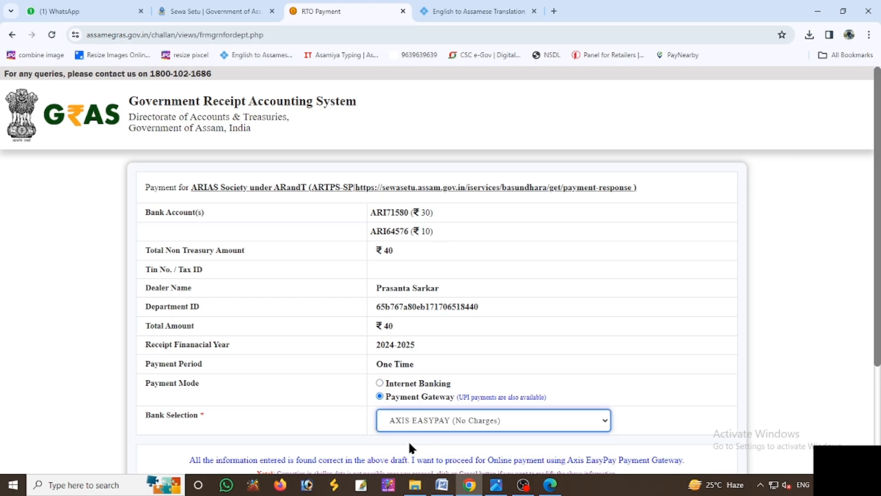
scroll(408, 441, "down", 2)
left_click(401, 389)
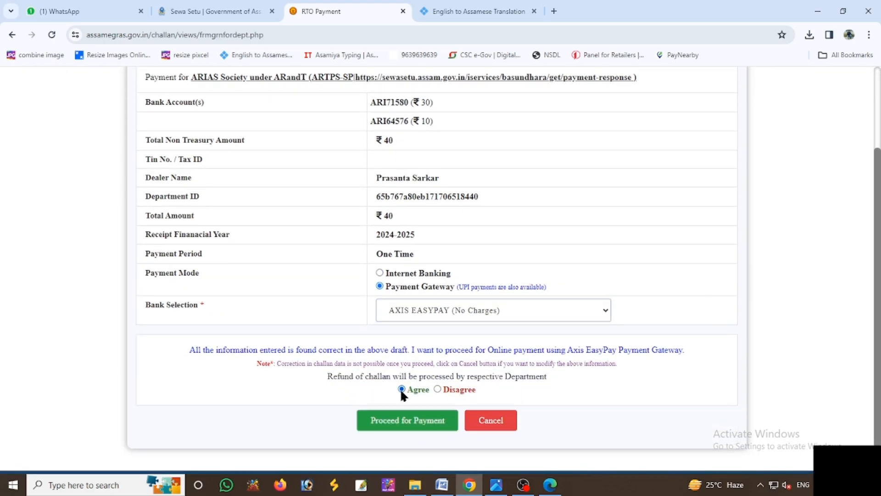
left_click(407, 419)
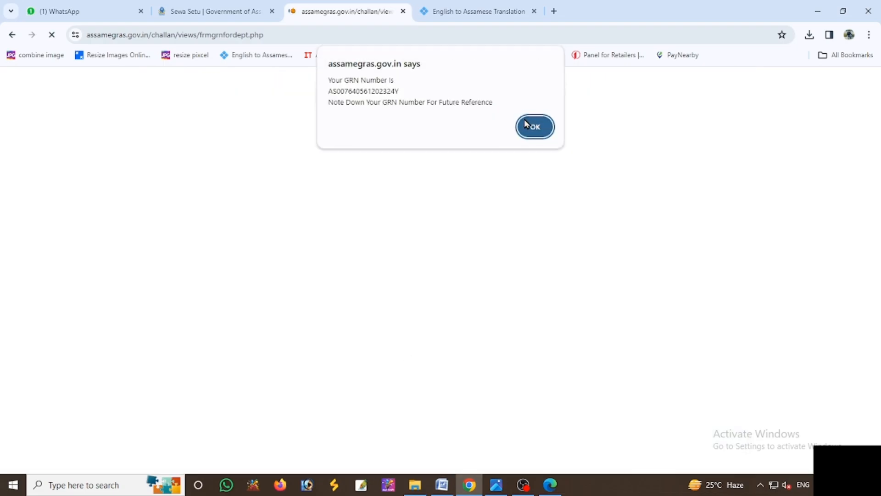
left_click(534, 125)
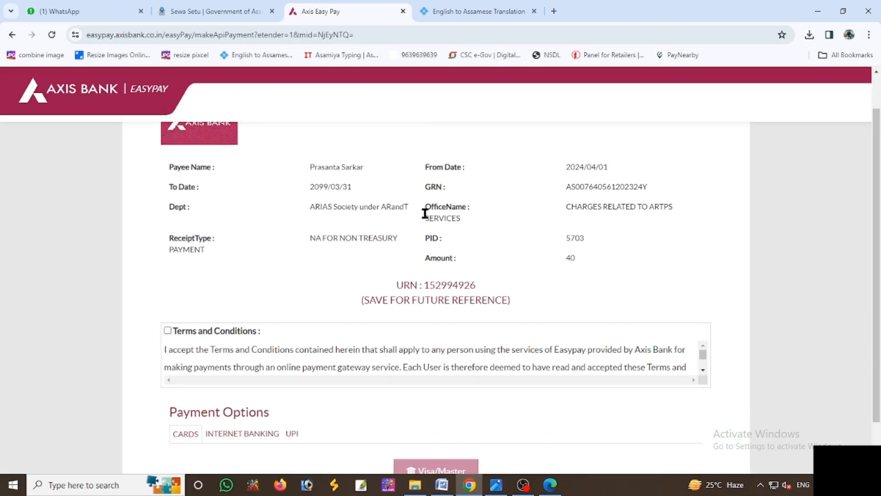
- Accept the EasyPay terms and pay Rs. 40.00 by UPI, entering the UPI ID and captcha
left_click(167, 318)
scroll(283, 358, "down", 5)
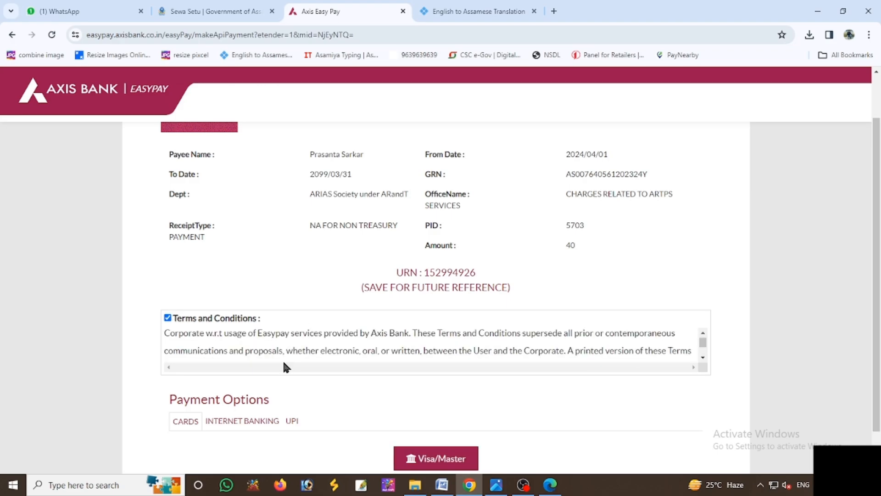
left_click(281, 420)
scroll(400, 400, "down", 3)
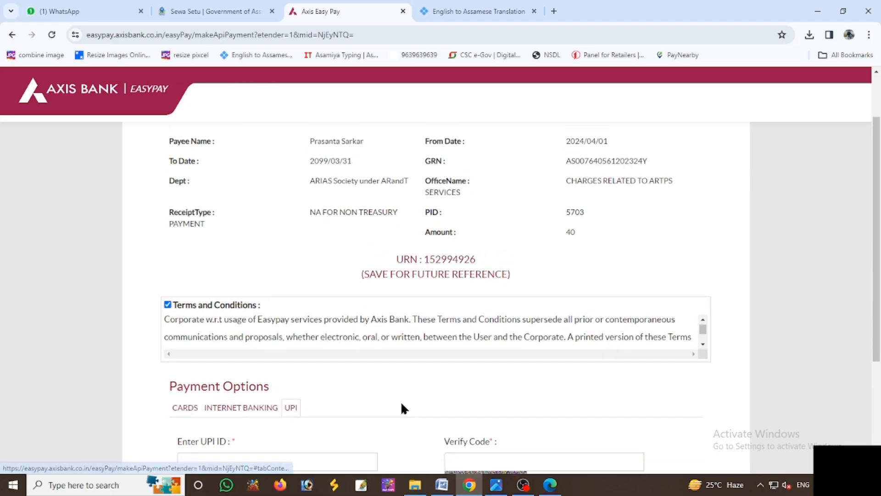
left_click(248, 285)
type("70")
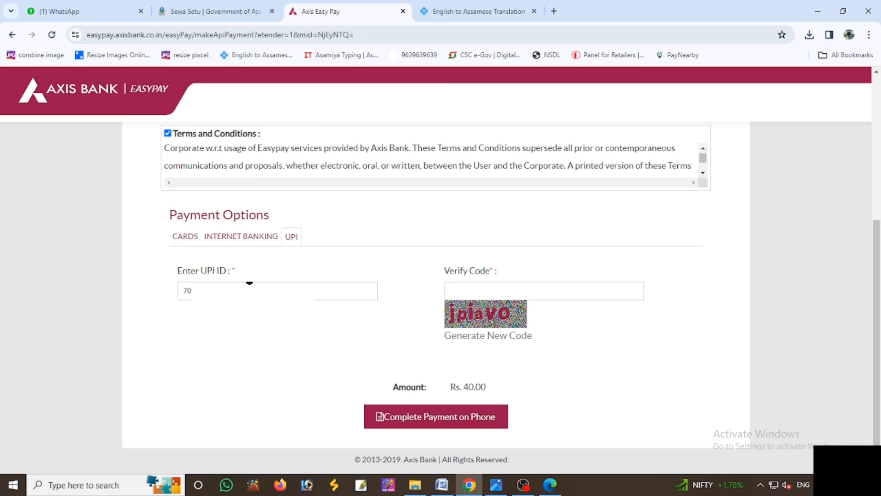
left_click(495, 290)
type("jpiavo")
left_click(464, 420)
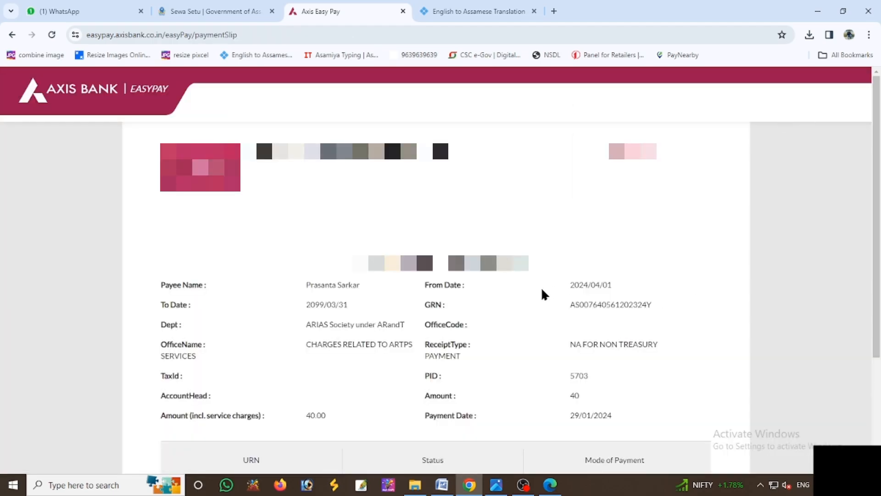
scroll(538, 291, "down", 3)
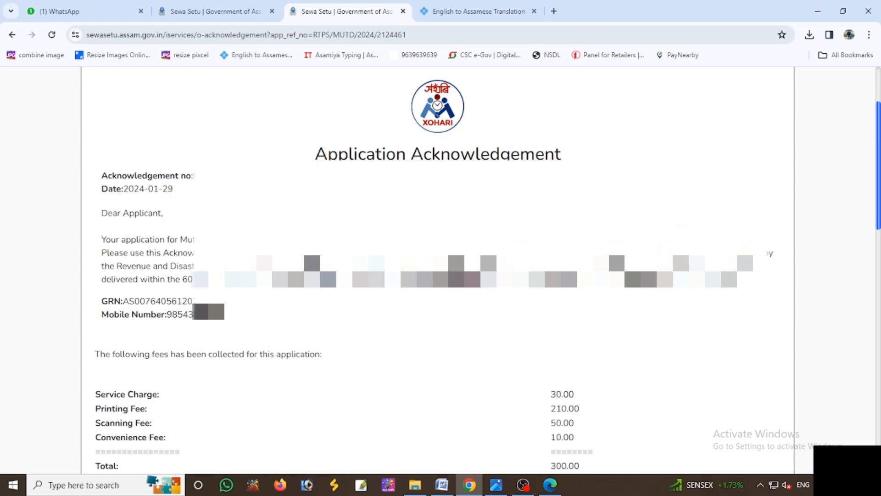
- Scroll through the English and Assamese acknowledgement showing fees totalling 300.00
scroll(747, 249, "down", 10)
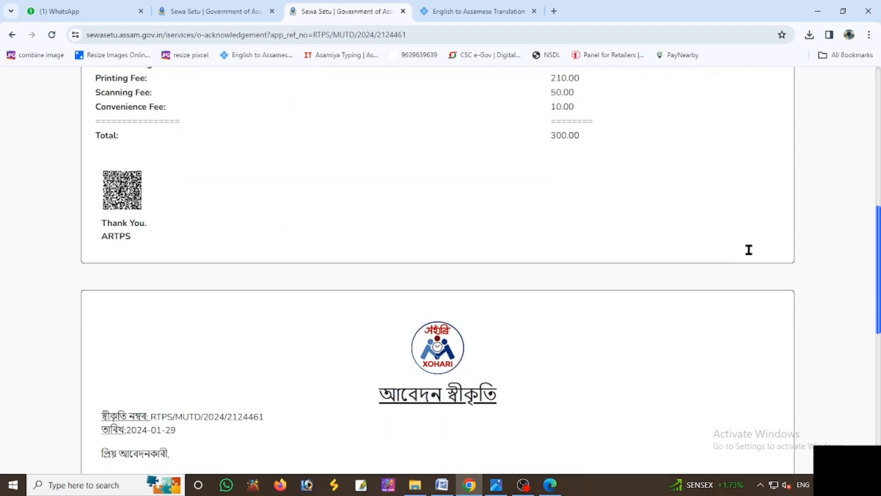
scroll(734, 262, "down", 6)
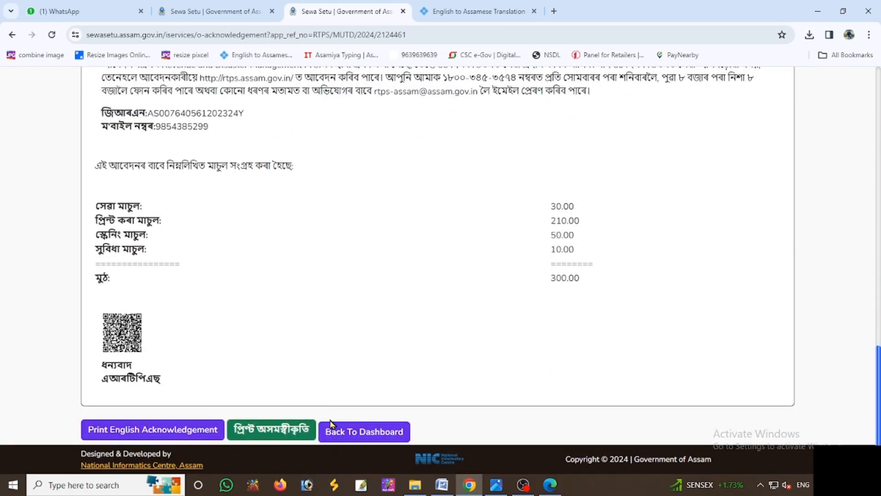